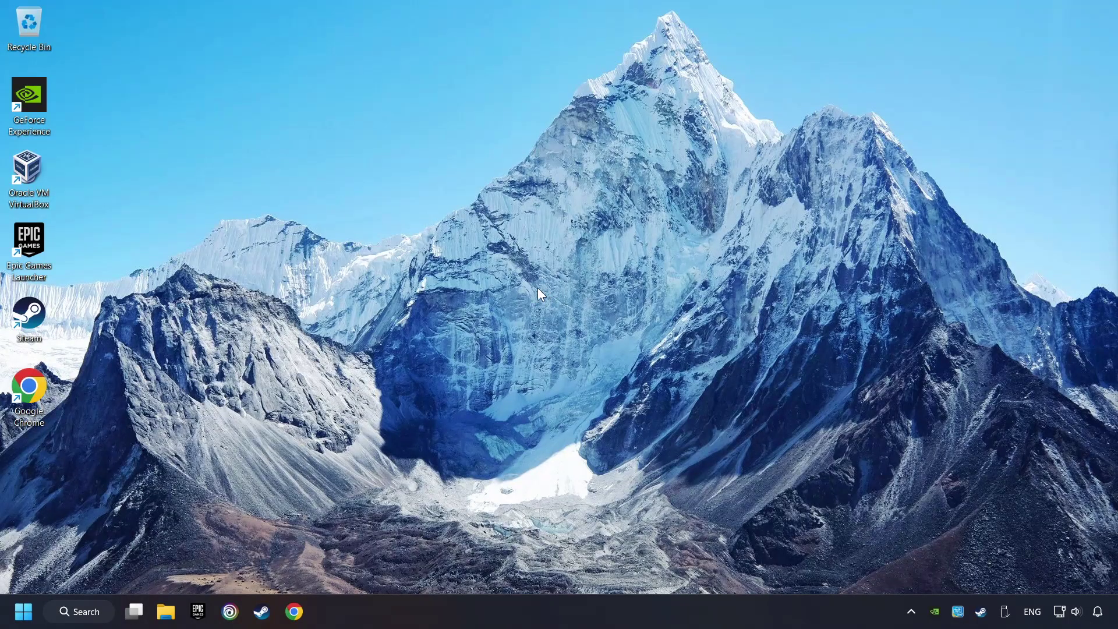
Step: Search Windows for 'device manager' and launch Device Manager from the best match
left_click(93, 613)
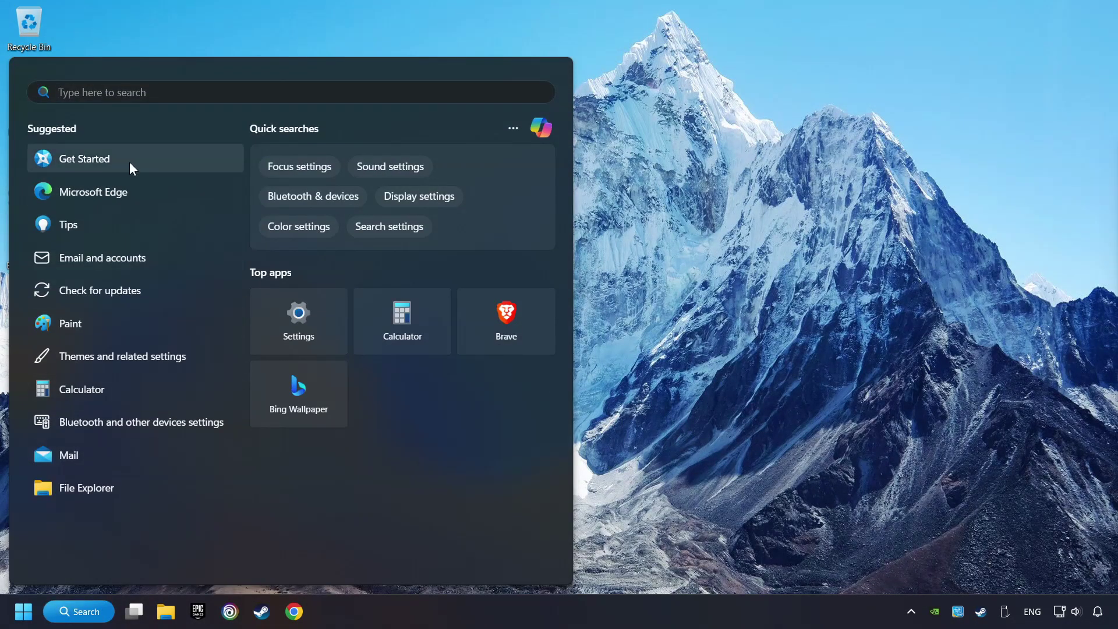
type("device ")
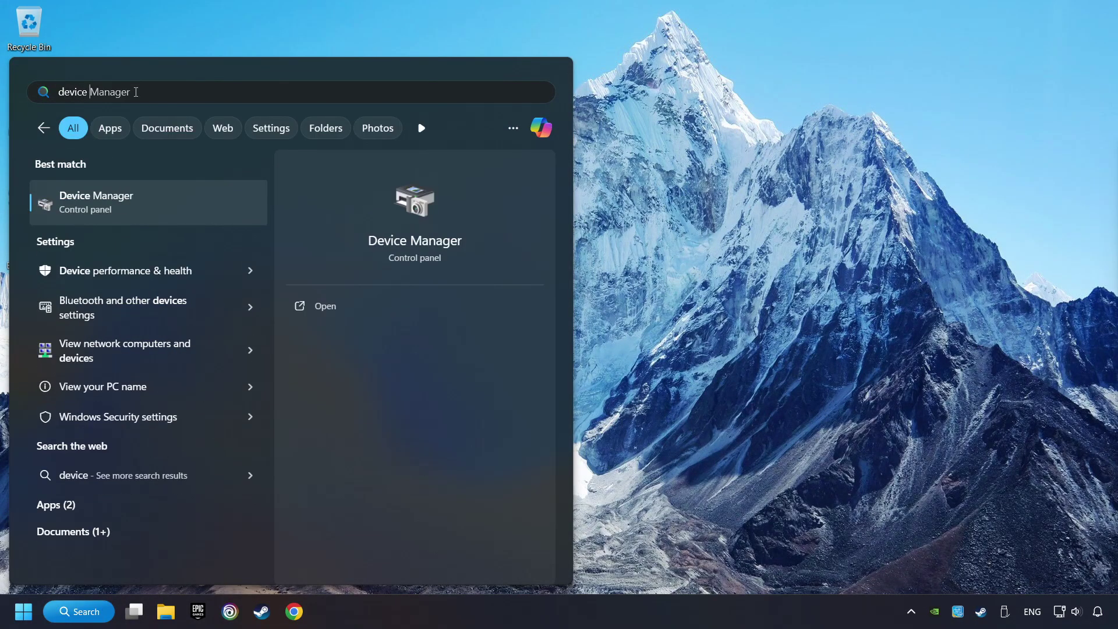
type("manager")
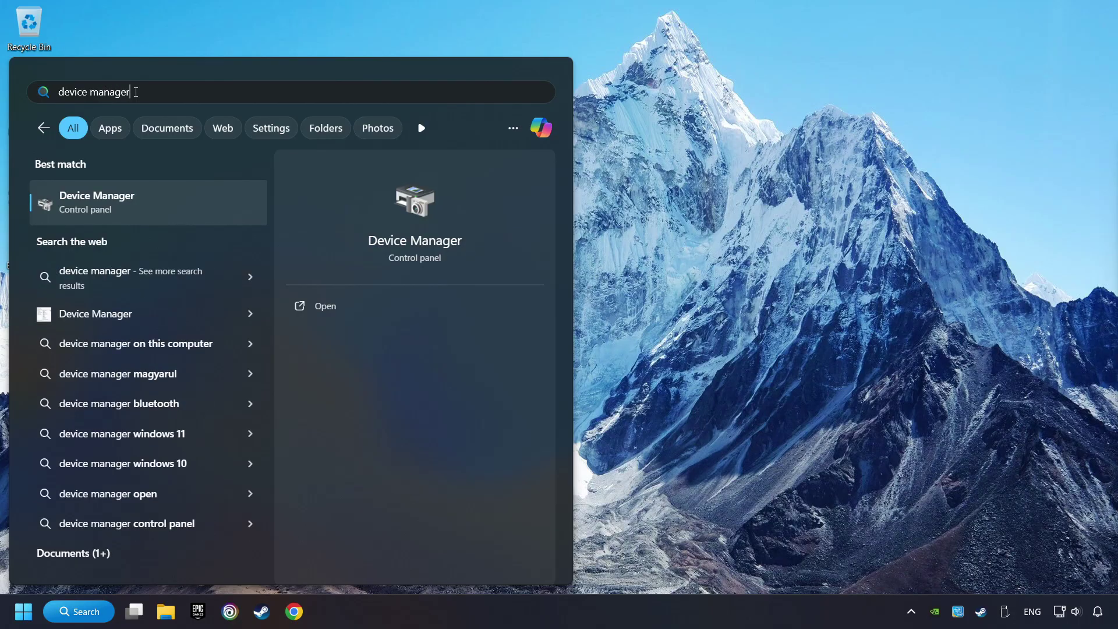
left_click(217, 201)
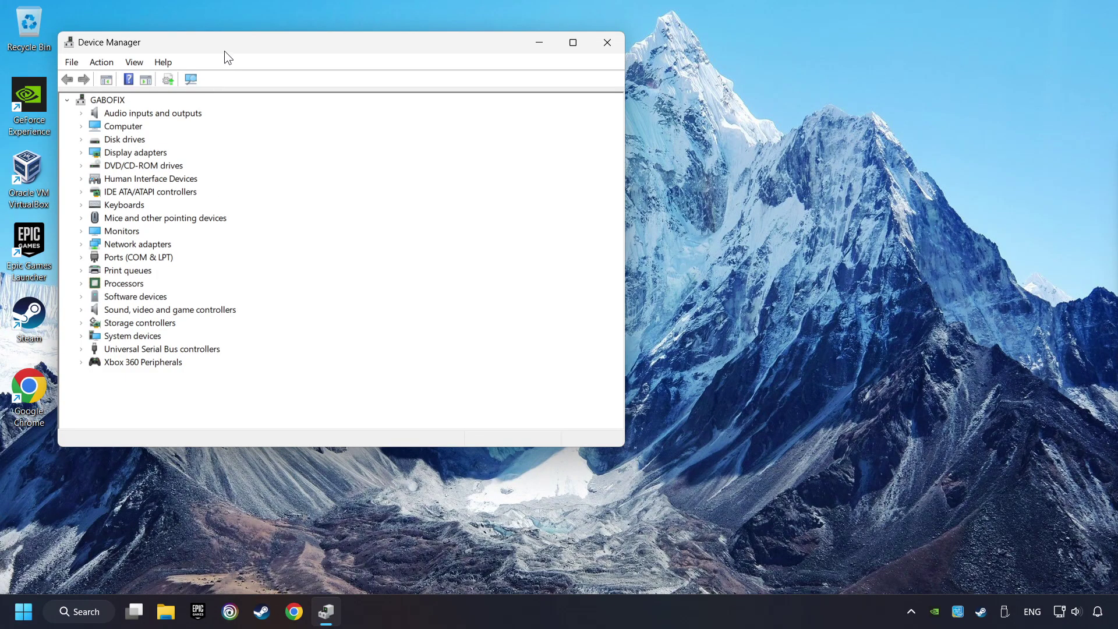
Step: Disable the Xbox 360 Controller for Windows, decline the restart, then enable it again
left_click_drag(226, 52, 417, 112)
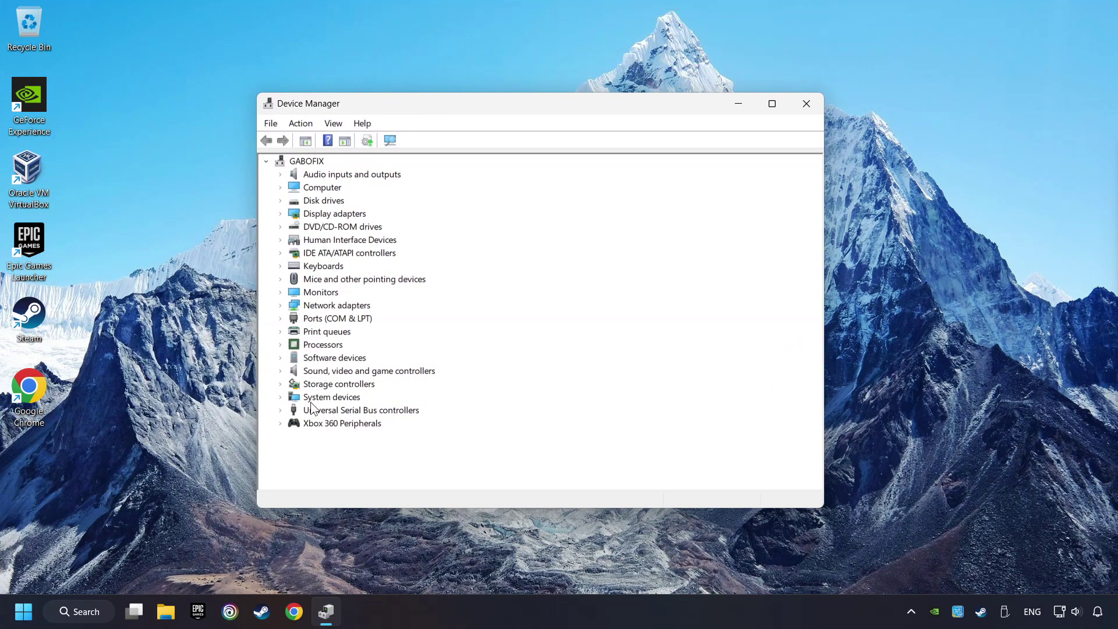
left_click(321, 424)
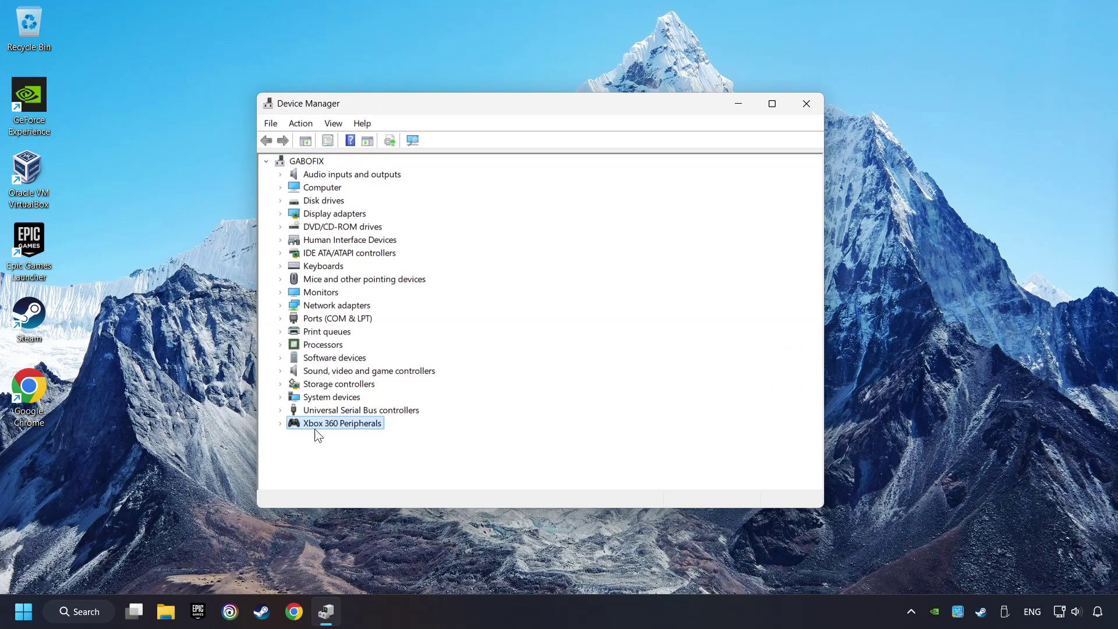
left_click(281, 425)
left_click(328, 437)
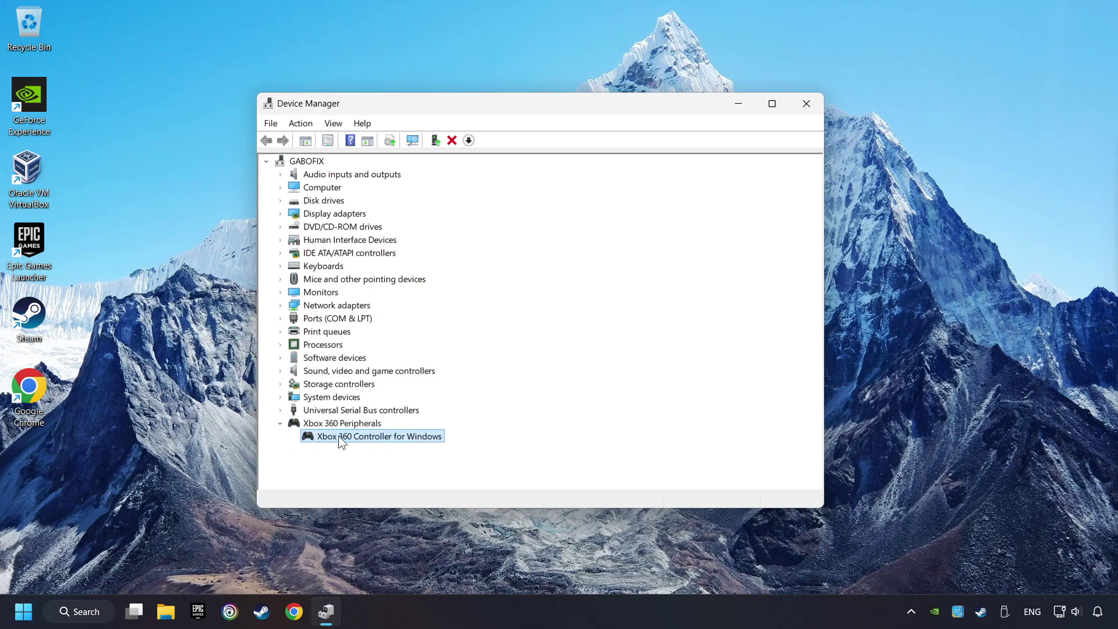
right_click(394, 440)
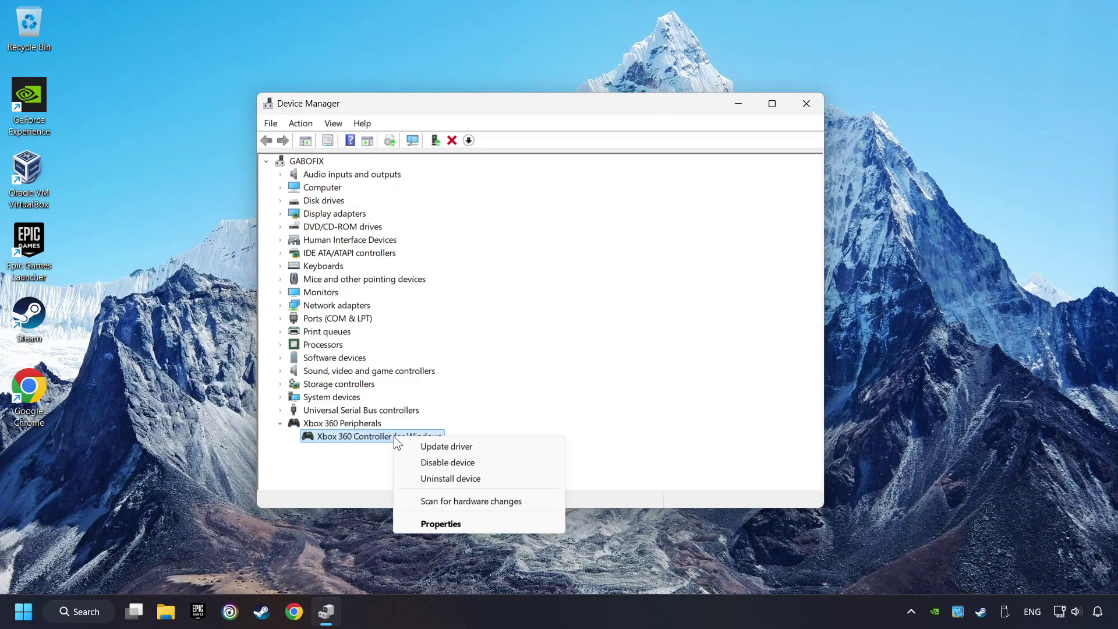
left_click(474, 463)
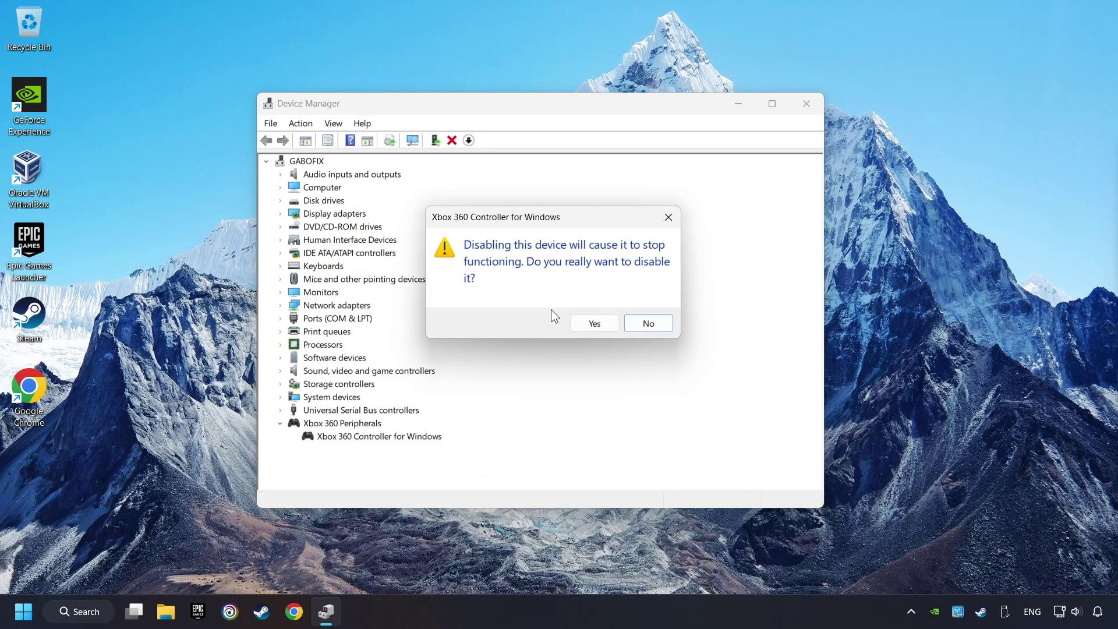
left_click(599, 327)
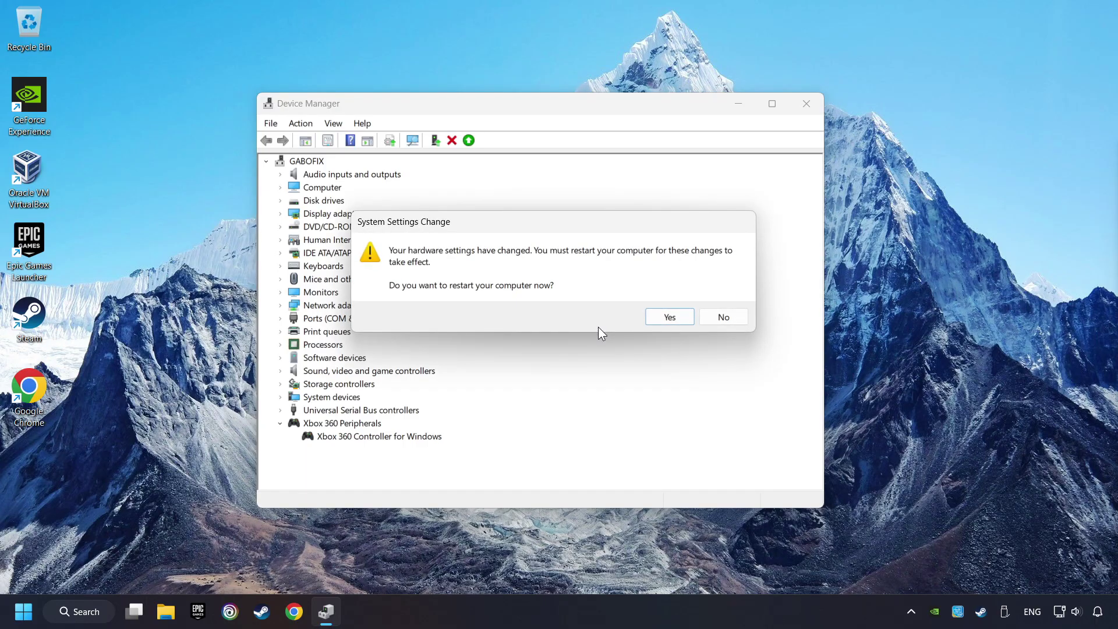
left_click(672, 322)
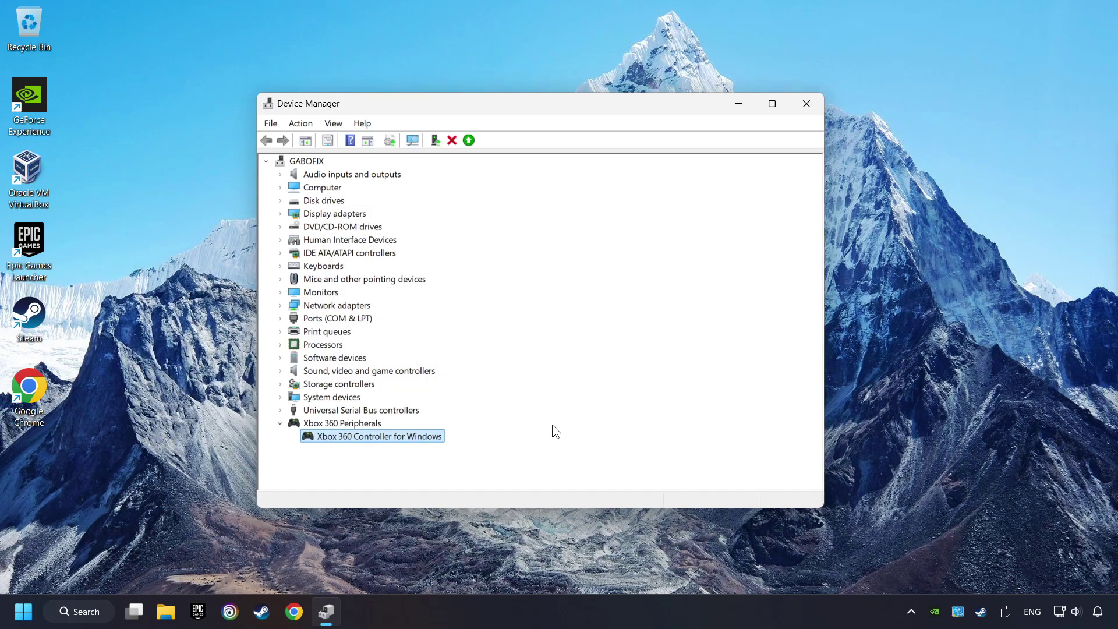
right_click(397, 438)
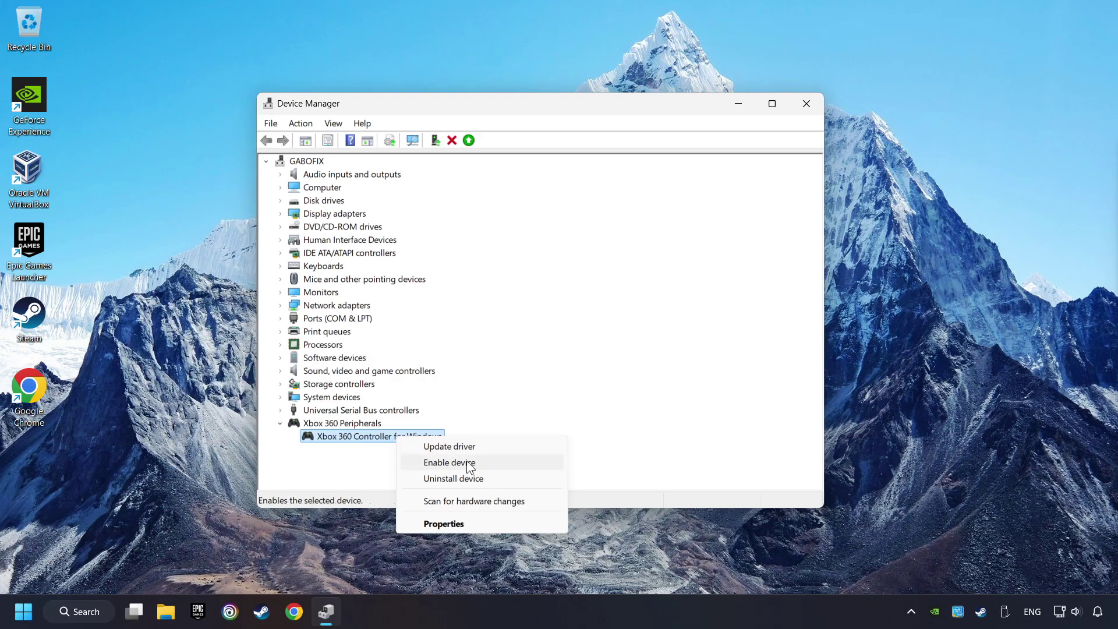
left_click(505, 462)
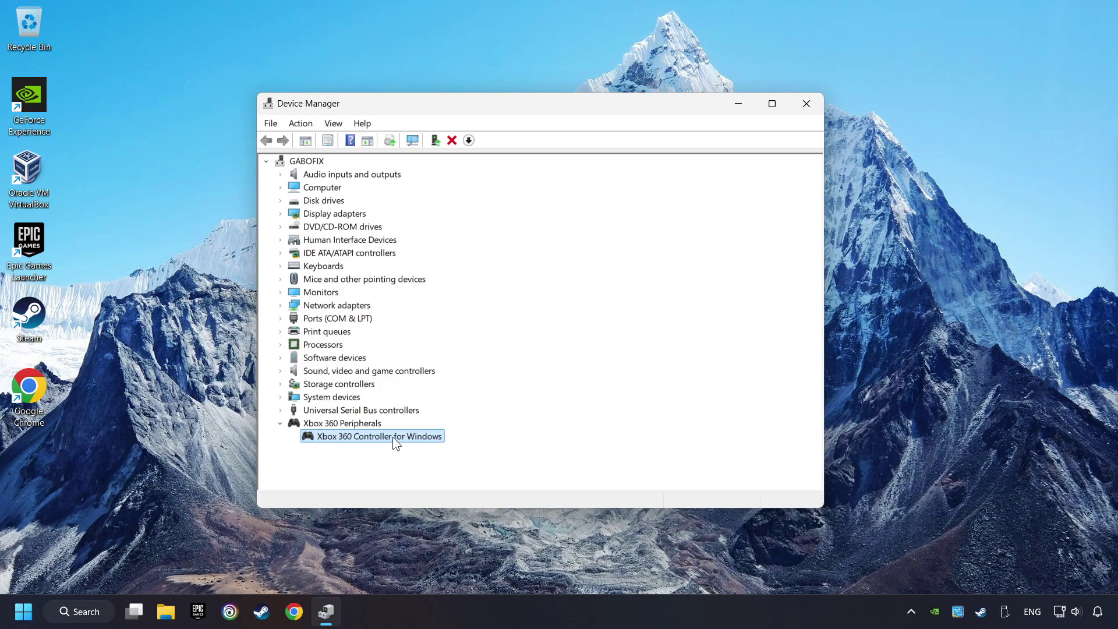
Step: Install the Xbox 360 Controller for Windows driver chosen from the compatible-hardware list
right_click(395, 436)
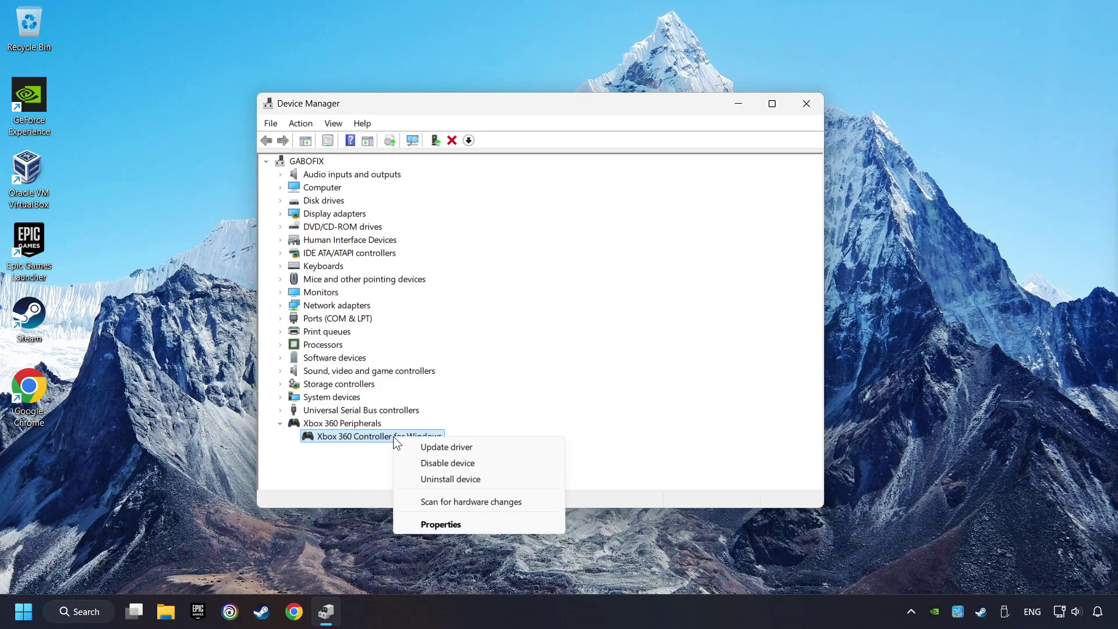
left_click(487, 446)
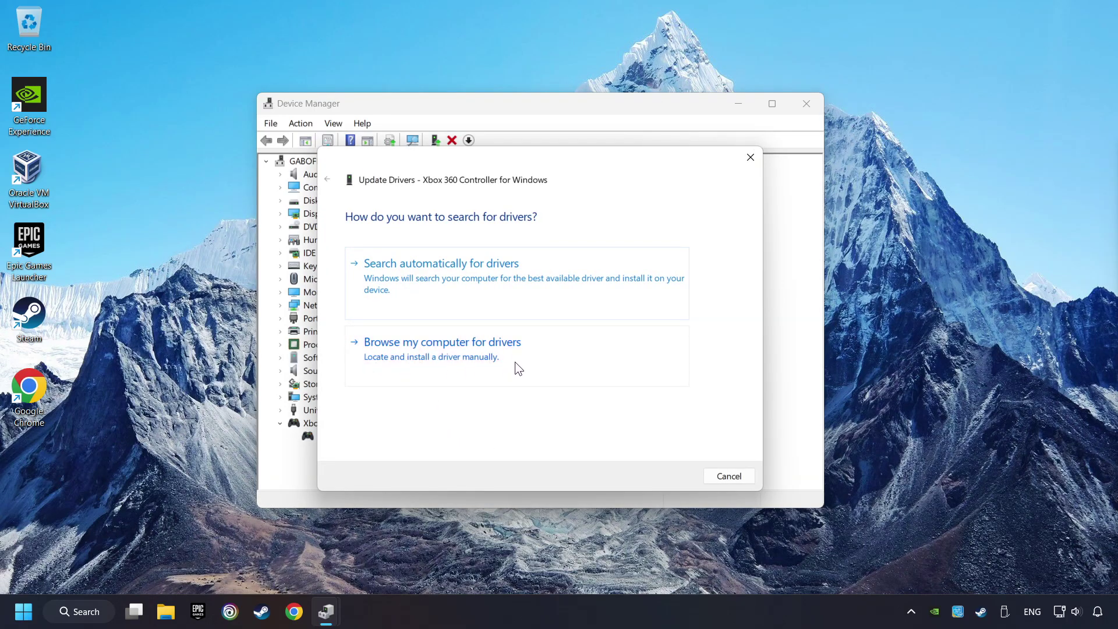
left_click(530, 361)
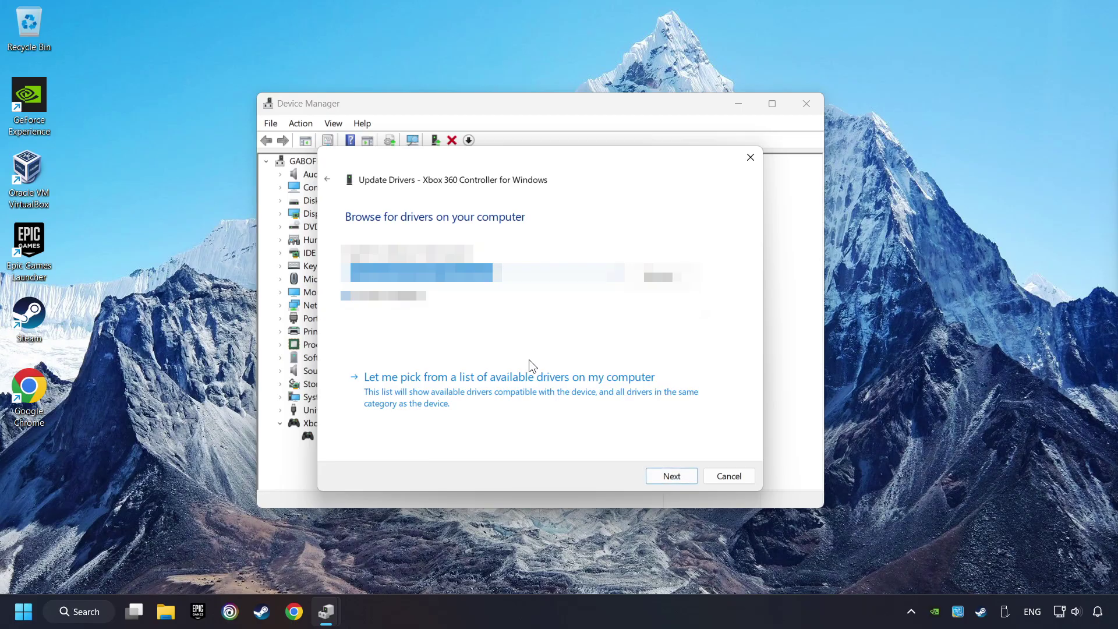
left_click(482, 397)
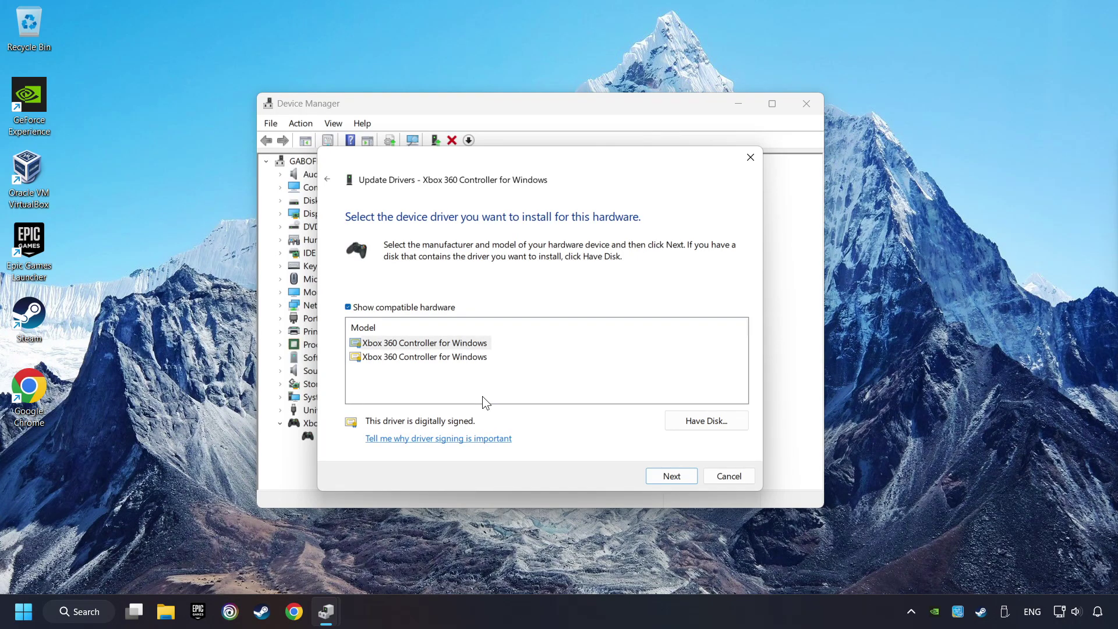
left_click(411, 344)
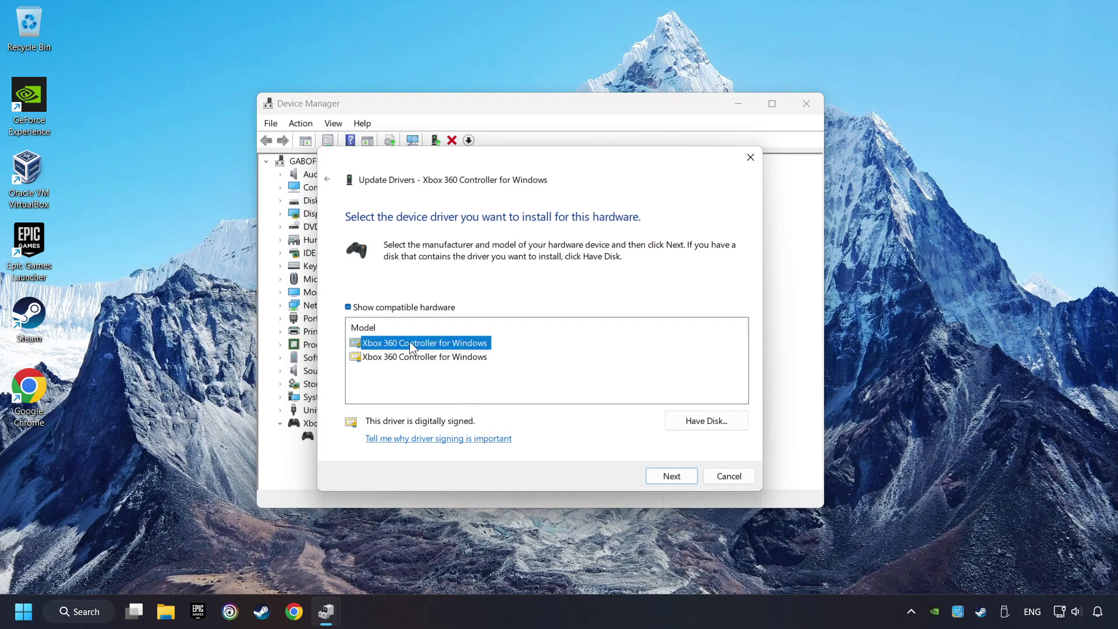
left_click(665, 484)
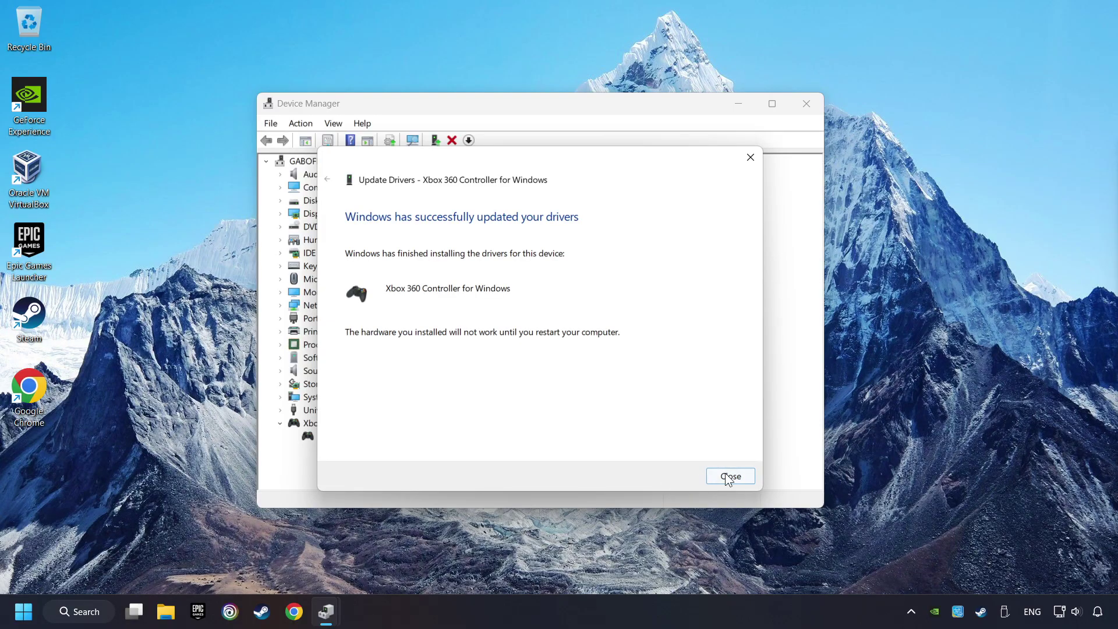
left_click(732, 476)
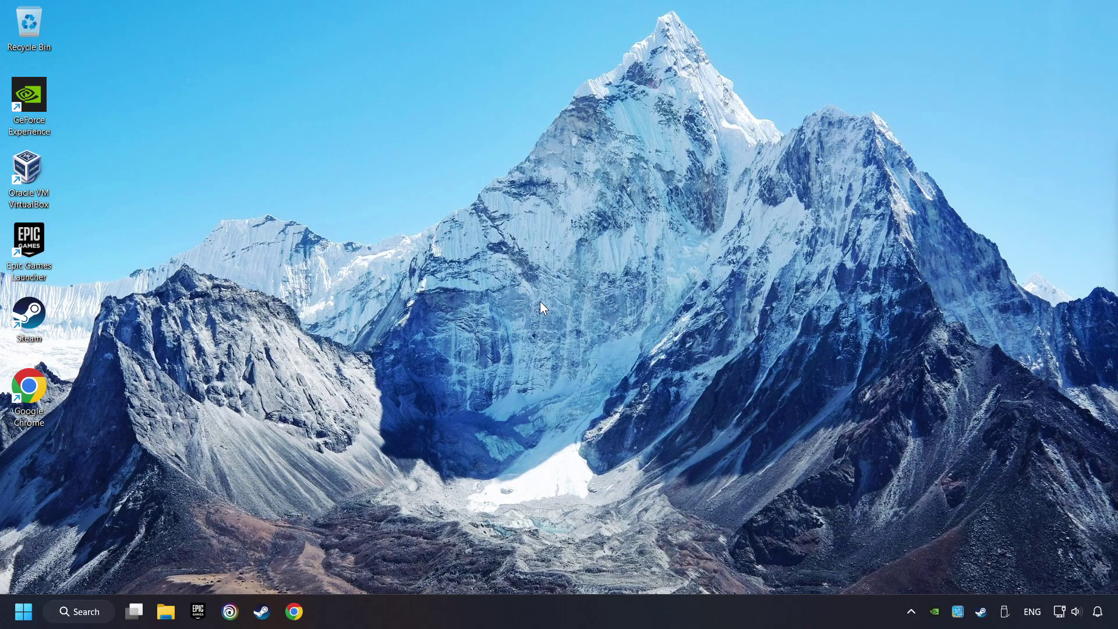
Step: Search Windows for 'device manager'
left_click(84, 613)
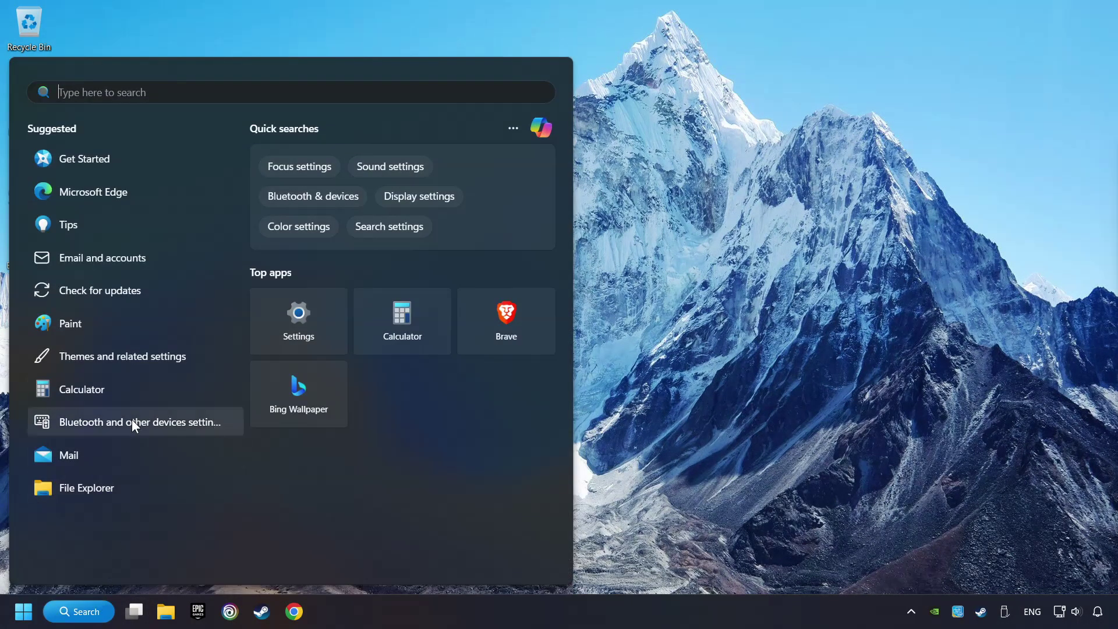
type("devic")
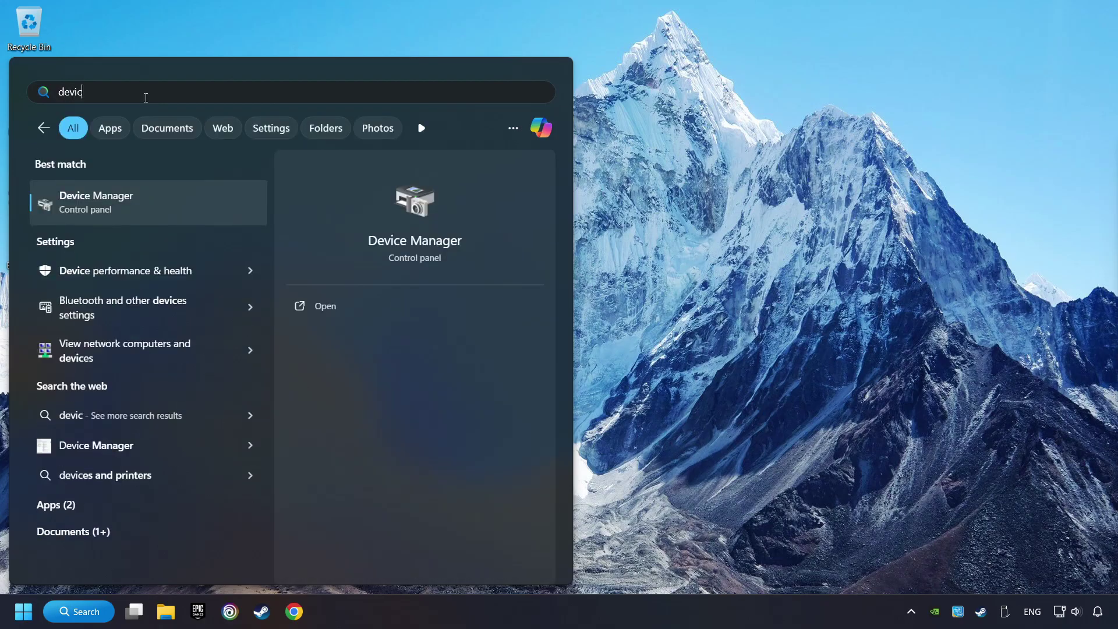
type("e manager")
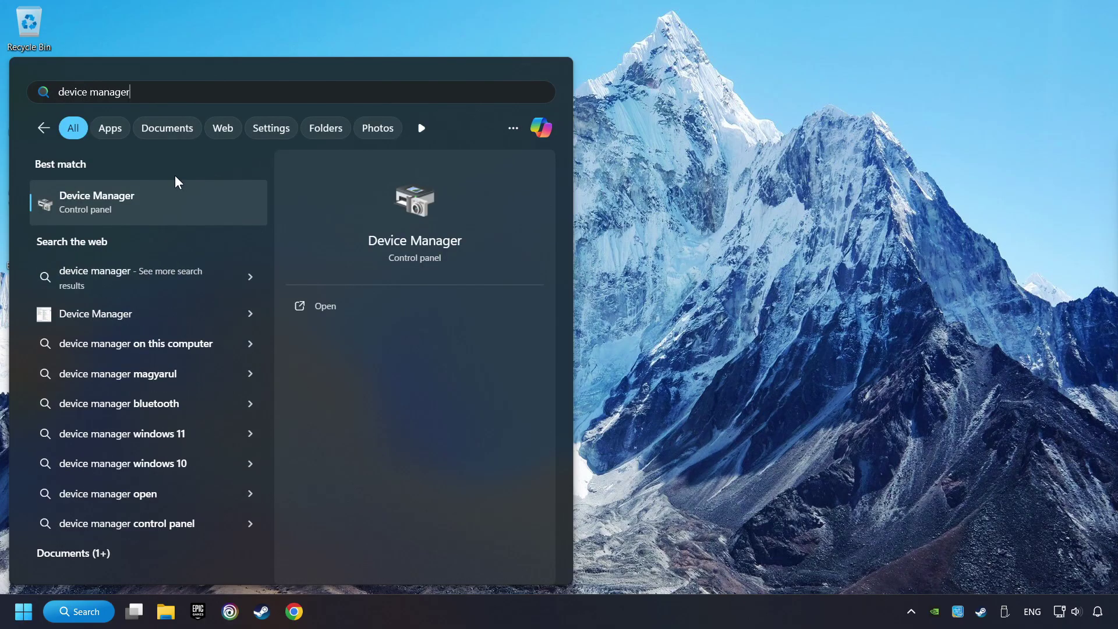
Step: Open Device Manager and expand the Universal Serial Bus controllers category
left_click(240, 210)
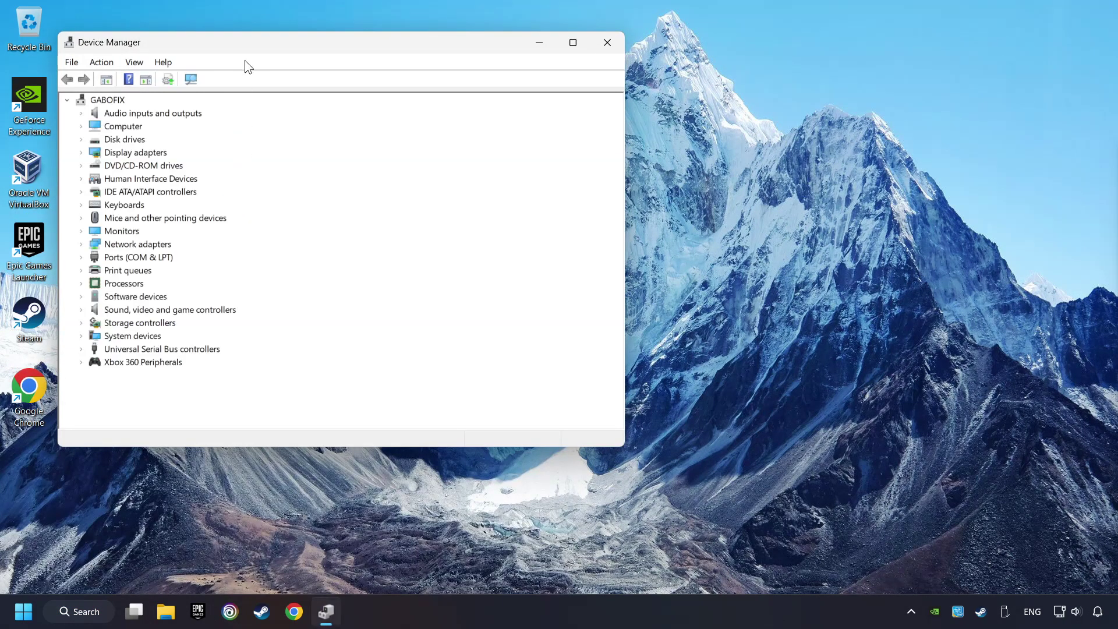
left_click_drag(342, 77, 457, 120)
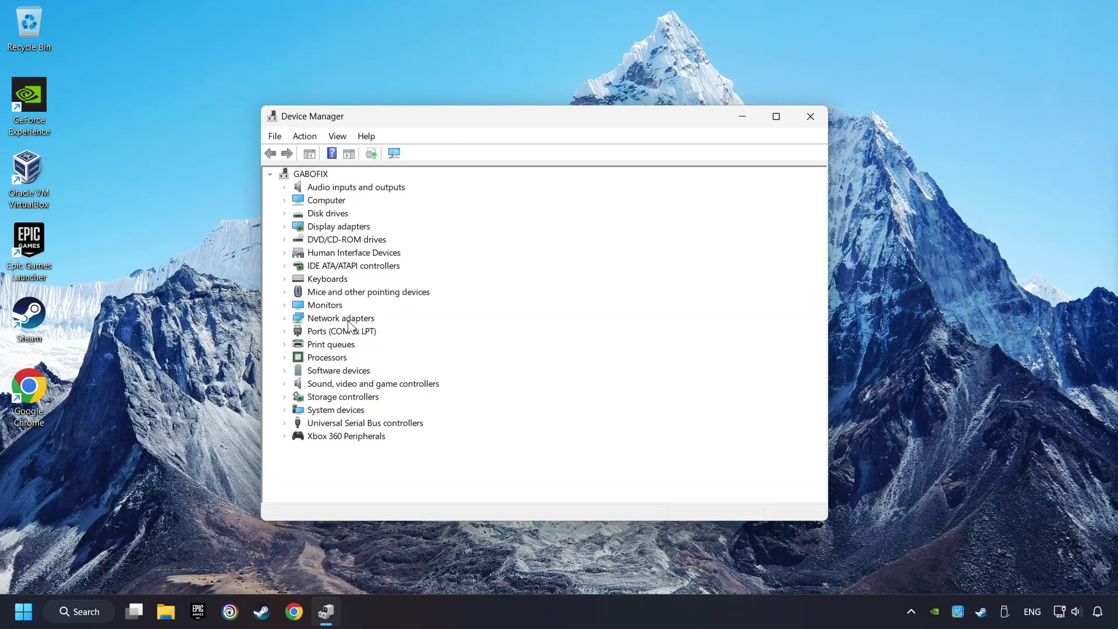
left_click(301, 424)
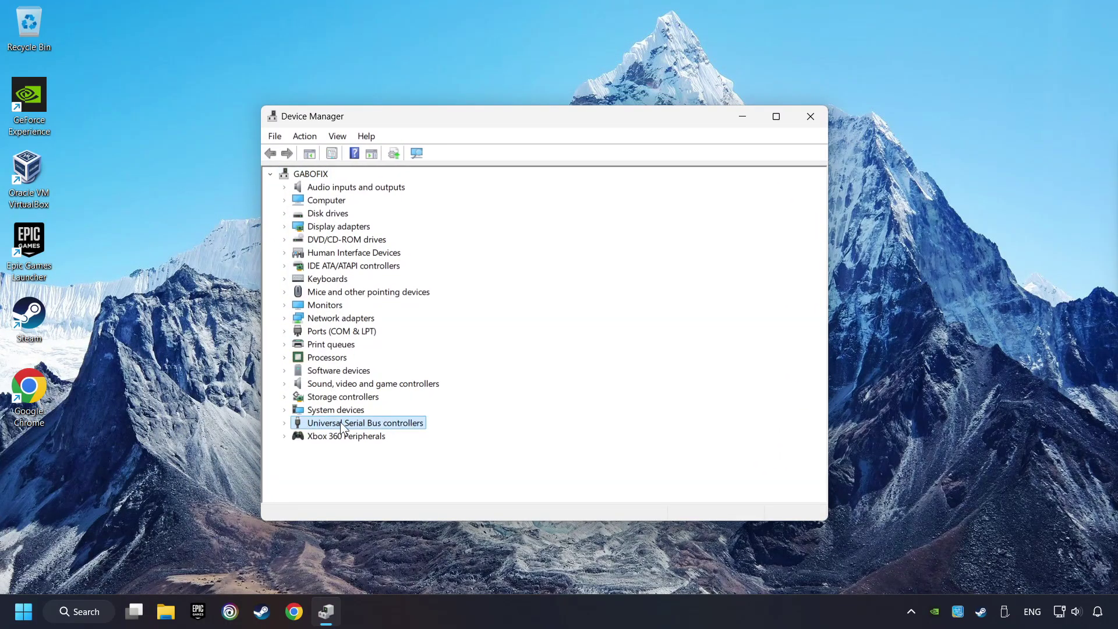
left_click(282, 424)
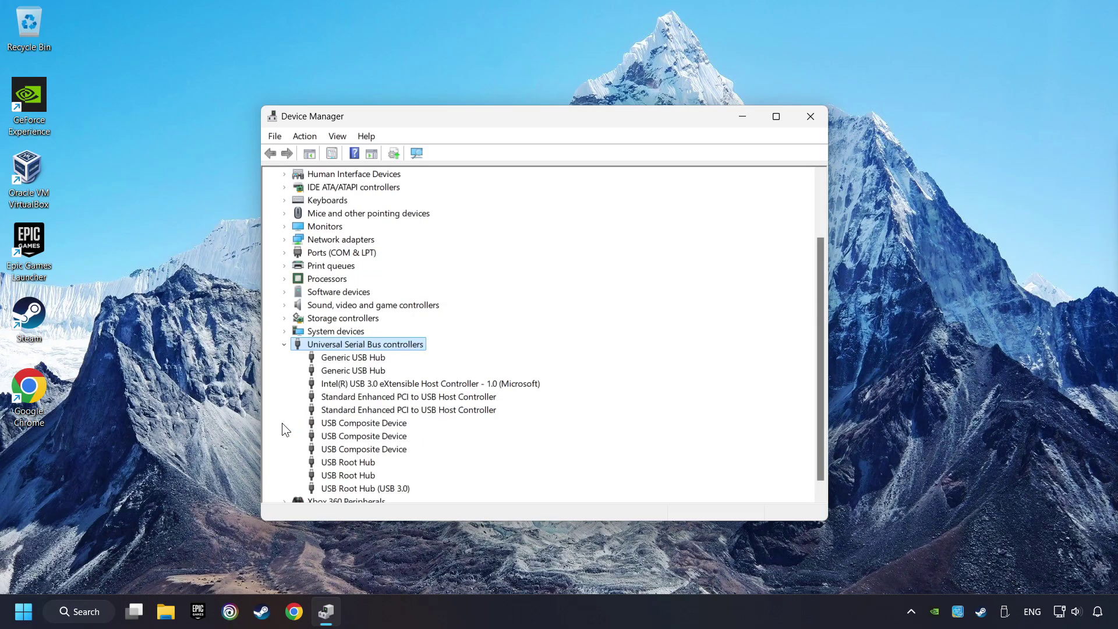
scroll(339, 401, "down", 1)
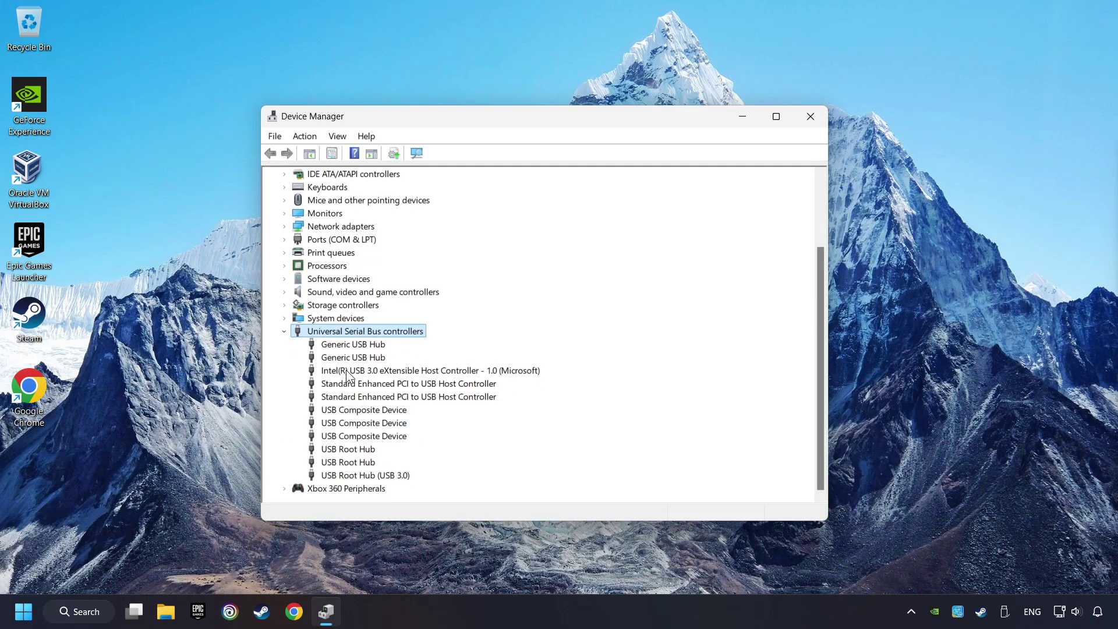
Step: Review the Generic USB Hub's Power Management settings, then close its properties
left_click(337, 347)
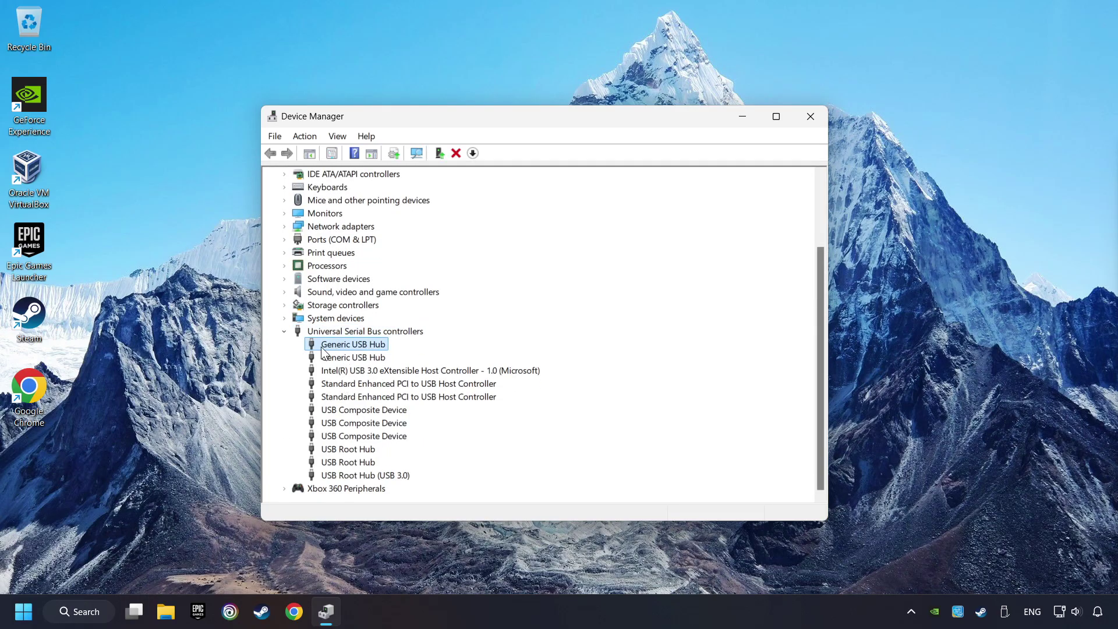
right_click(386, 344)
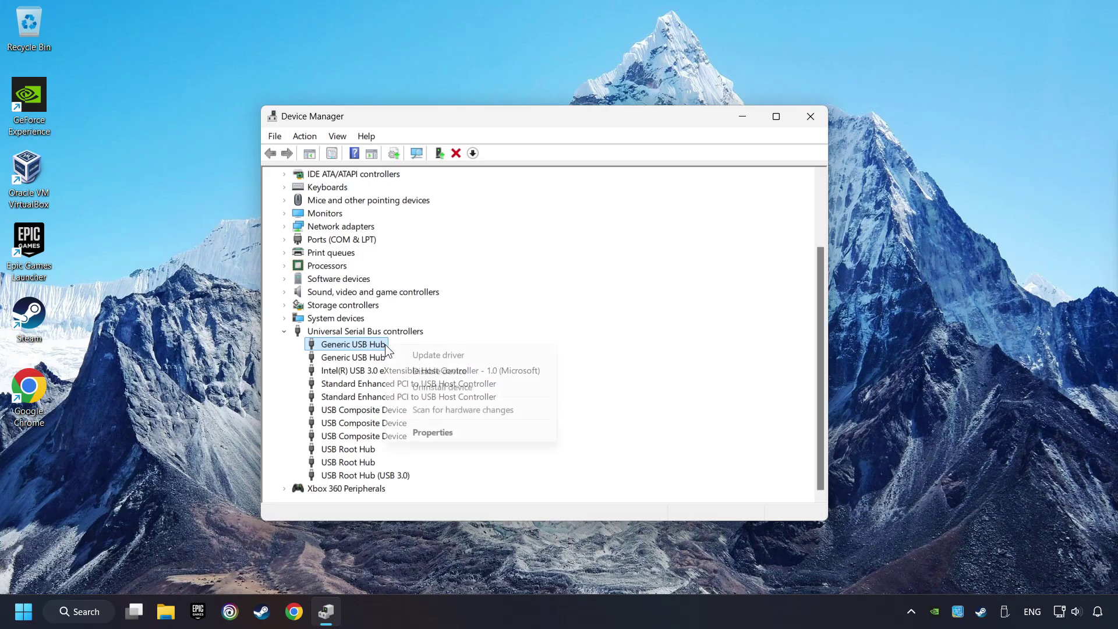
left_click(442, 433)
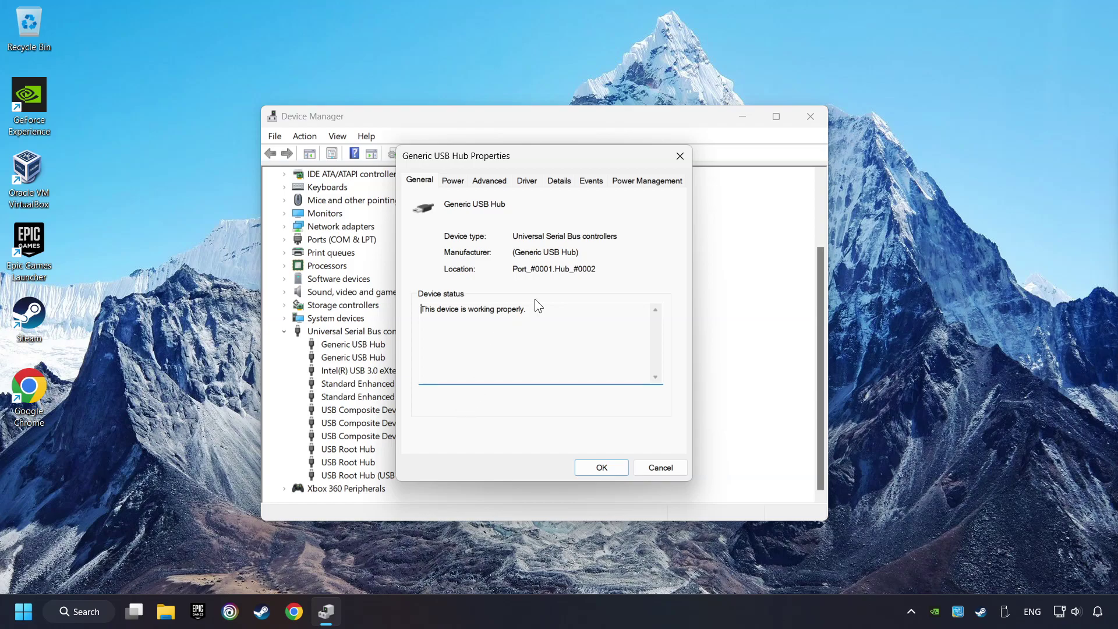
left_click(657, 185)
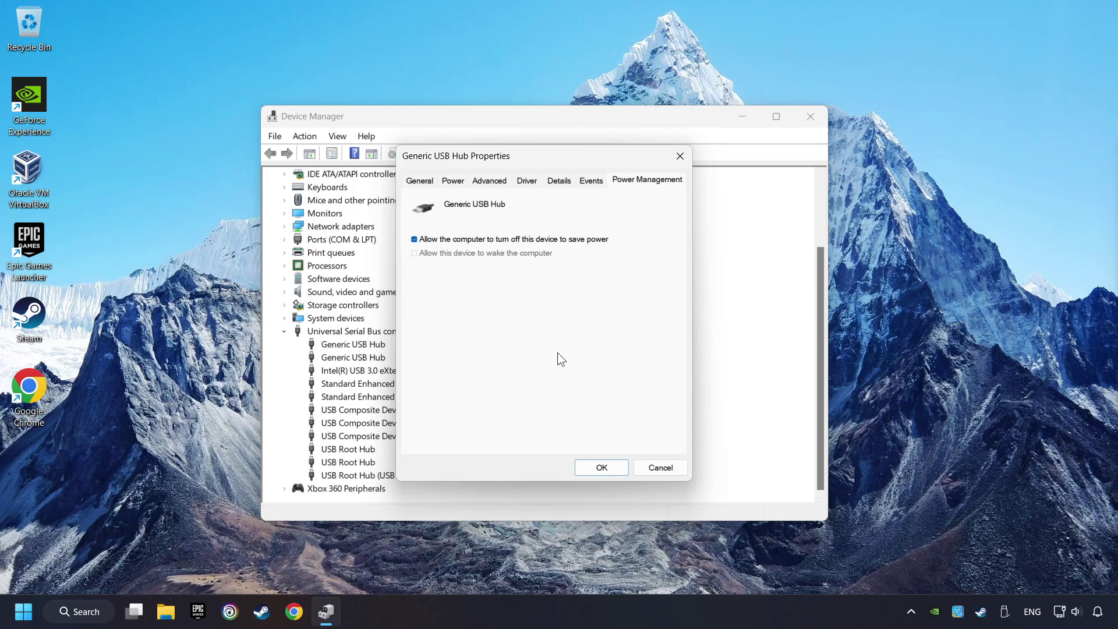
left_click(602, 467)
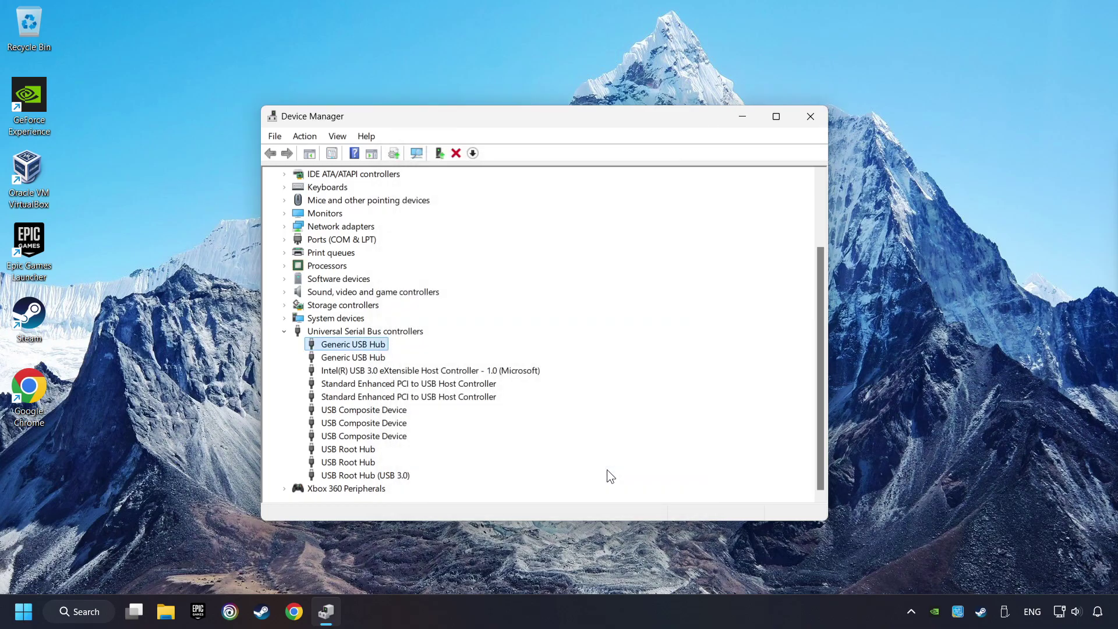
Step: Close Device Manager and open Set up USB game controllers via a 'controllers' search
left_click(810, 117)
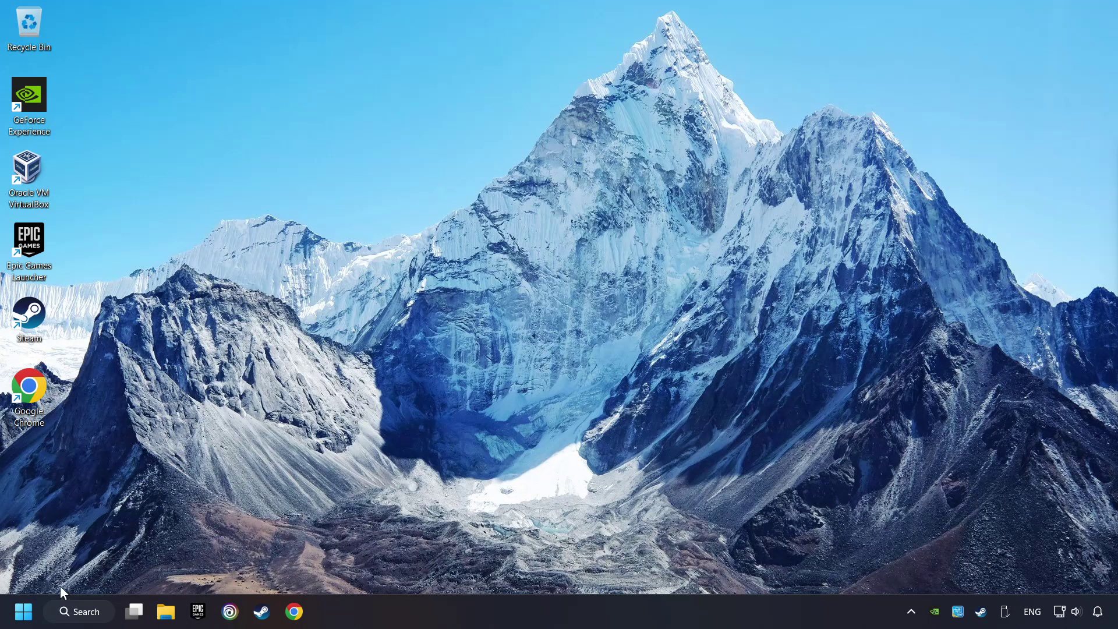
left_click(86, 613)
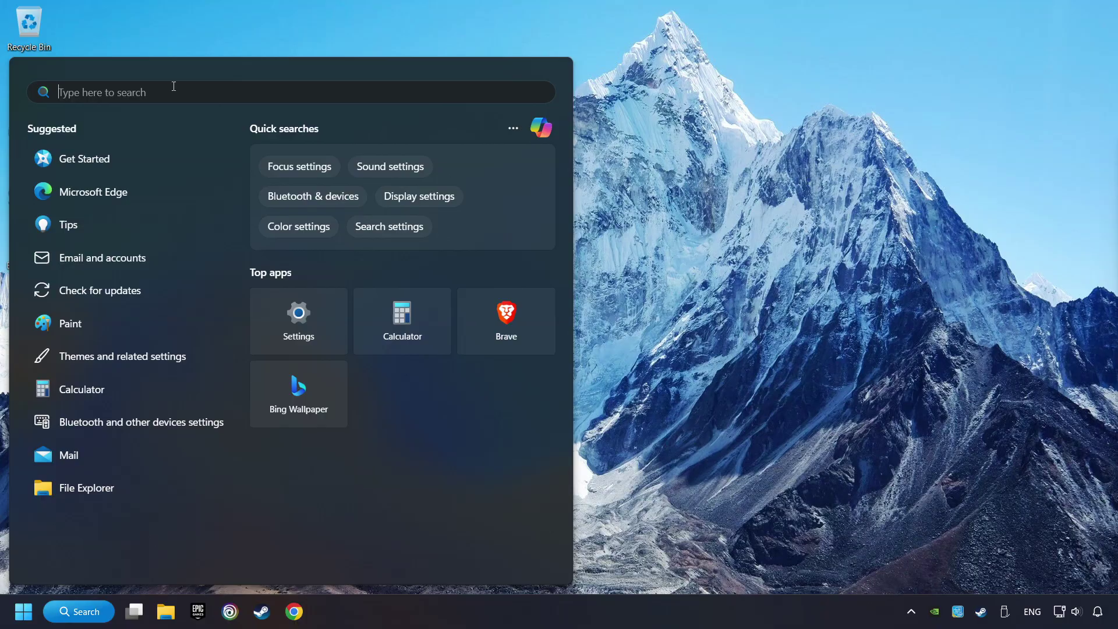
type("controllers")
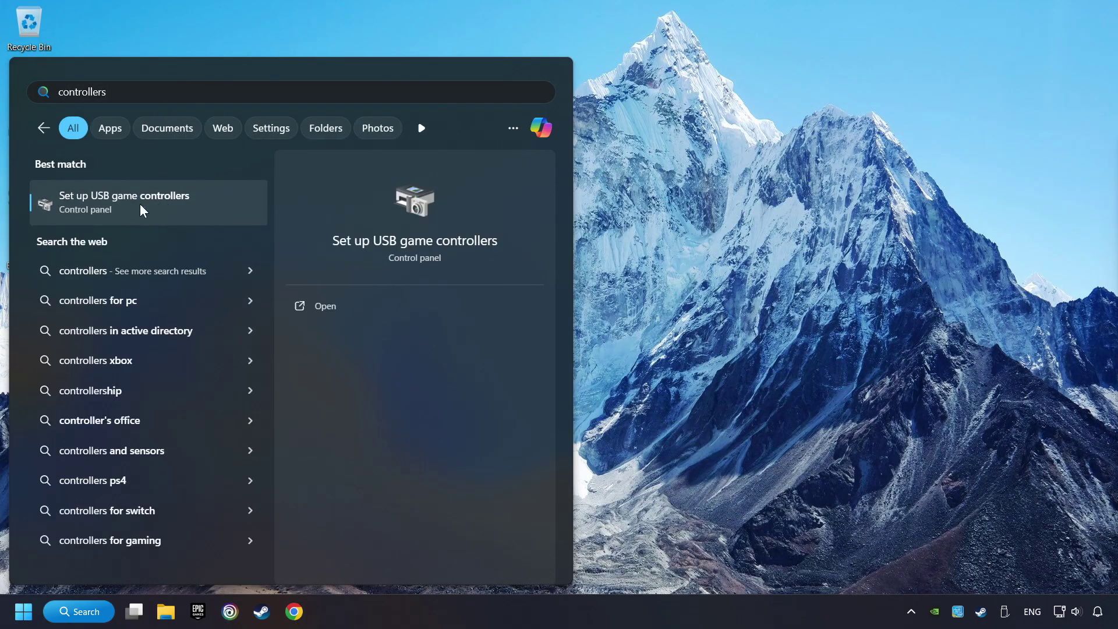
left_click(225, 205)
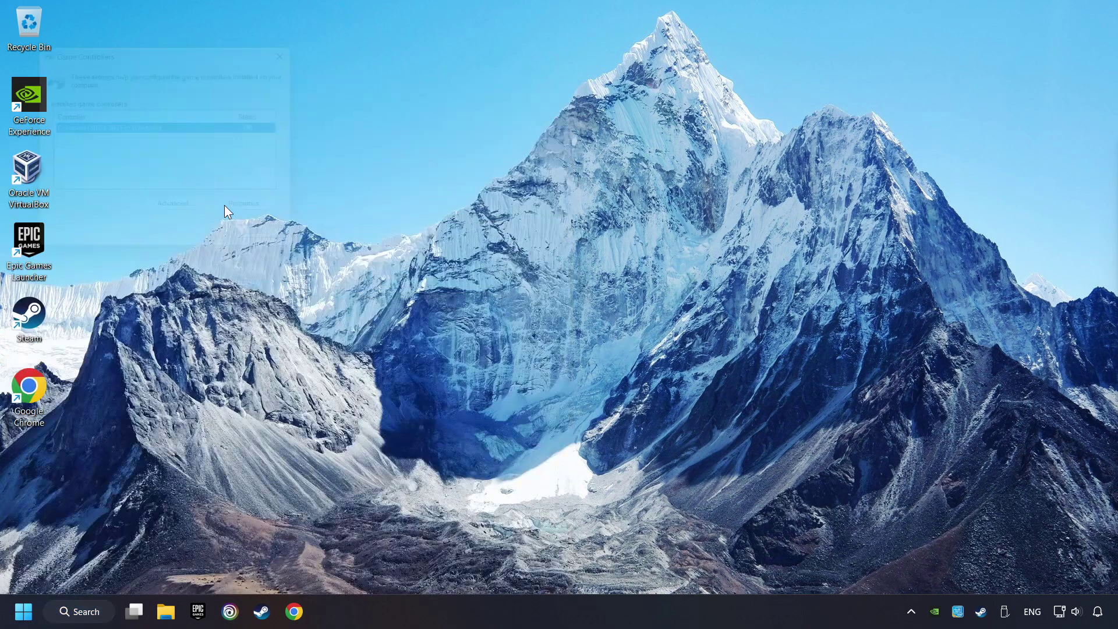
left_click_drag(171, 51, 554, 209)
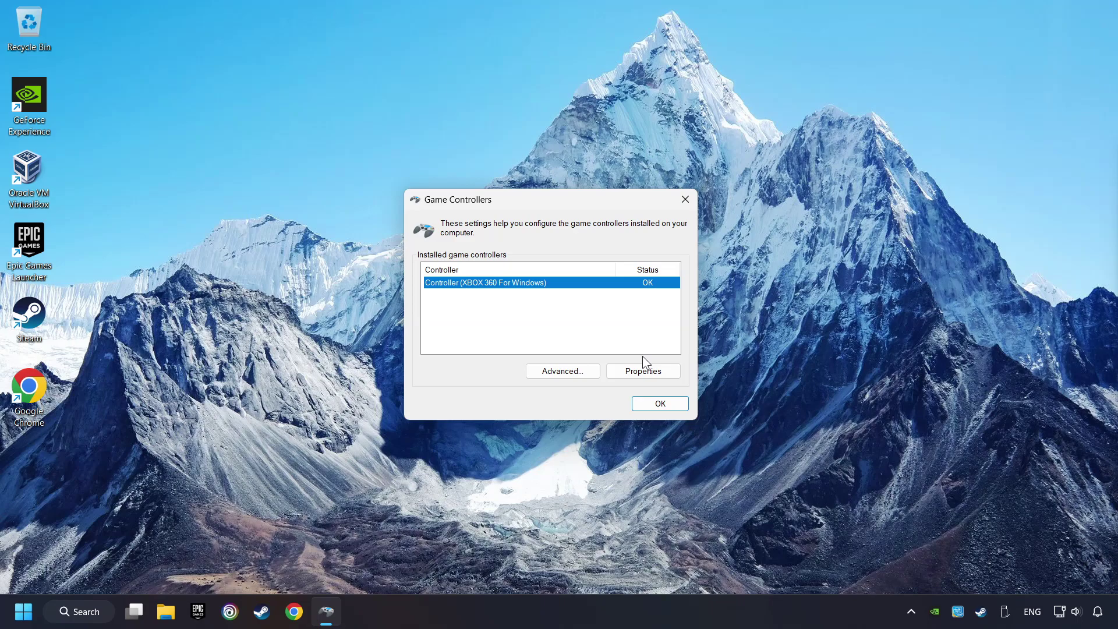
Step: In the Xbox 360 controller's properties Settings tab, reset calibration to default
left_click(642, 373)
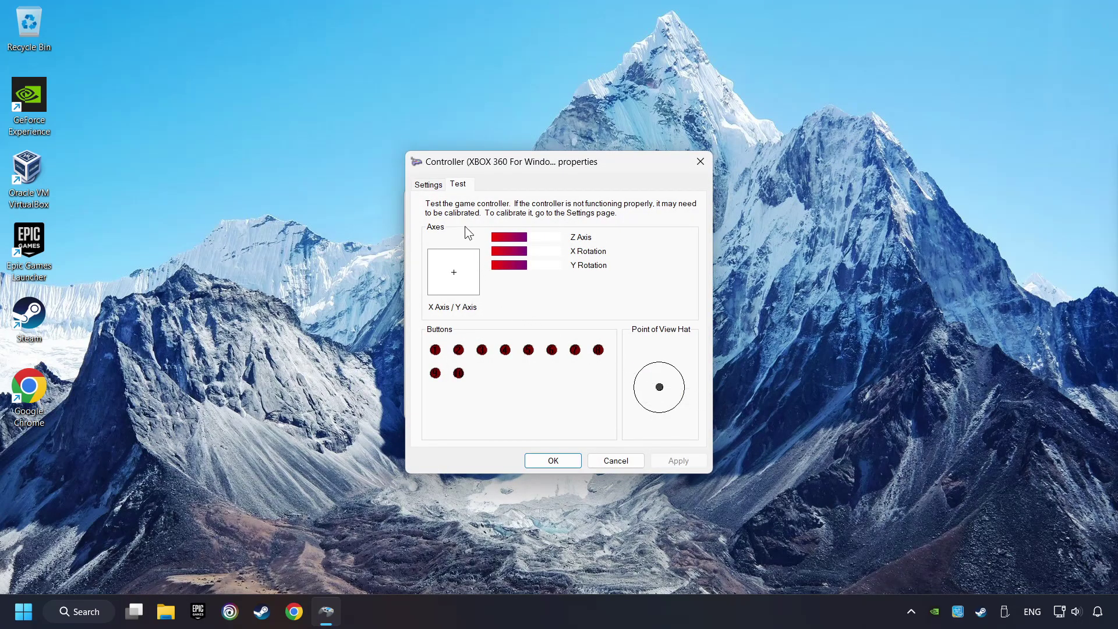
left_click(428, 186)
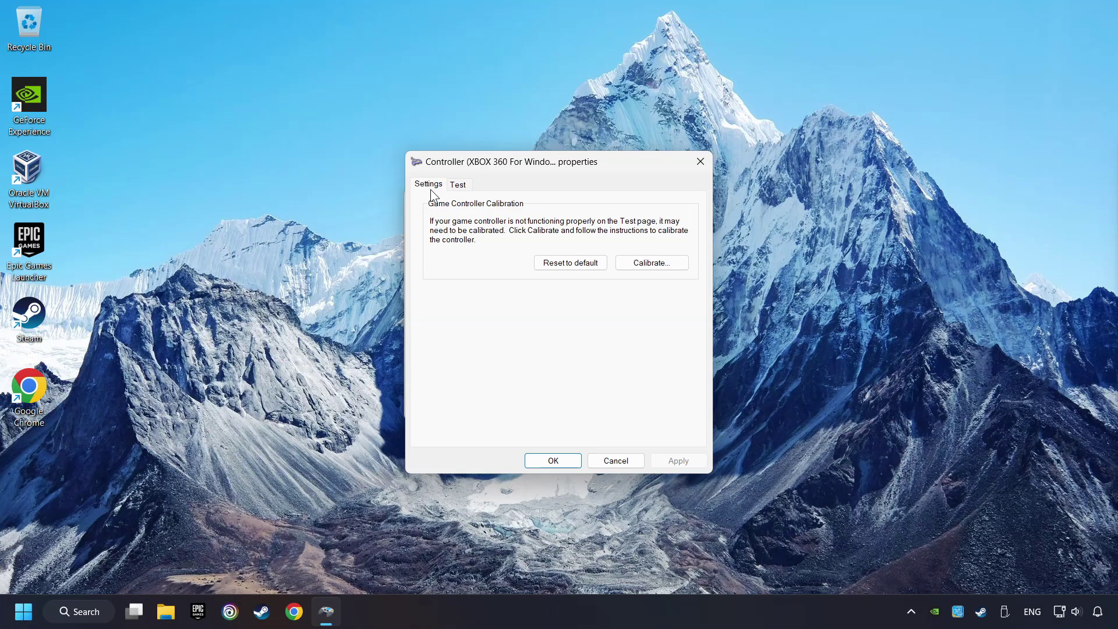
left_click(570, 268)
Step: Run the calibration wizard through every axis to Finish, then Apply and OK
left_click(672, 268)
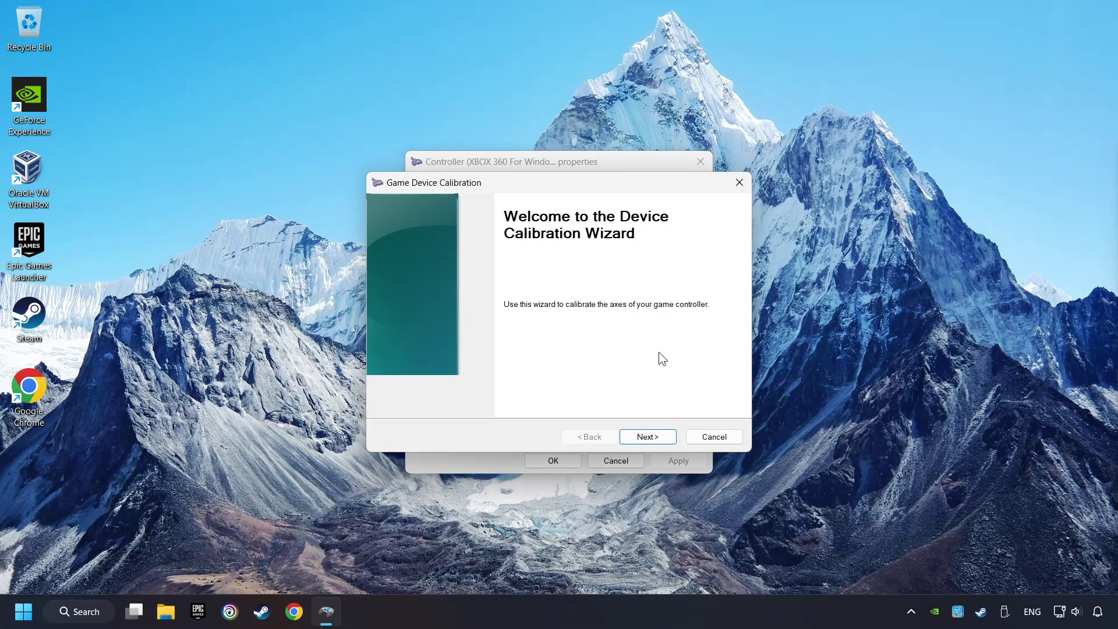
left_click(648, 437)
left_click(648, 437)
left_click(652, 440)
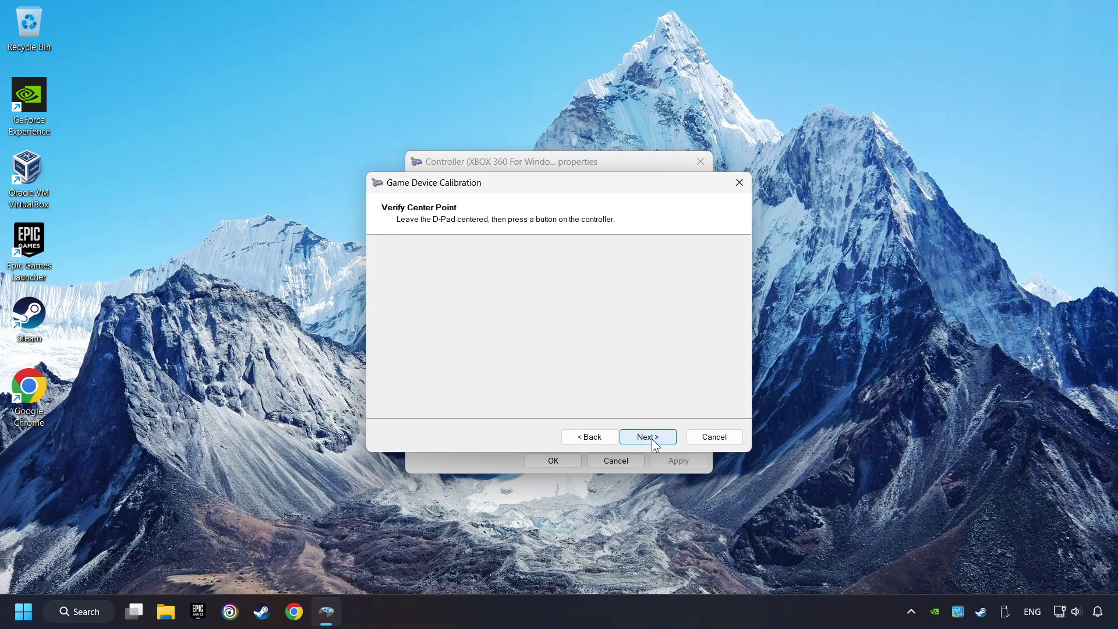
left_click(653, 440)
left_click(652, 440)
left_click(652, 439)
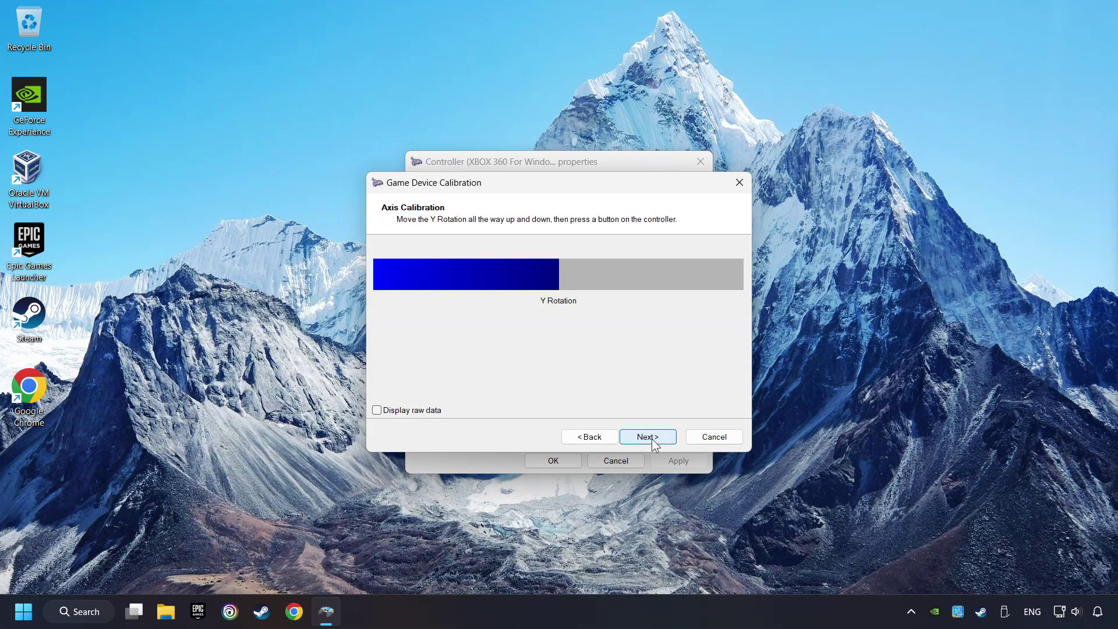
left_click(652, 439)
left_click(652, 438)
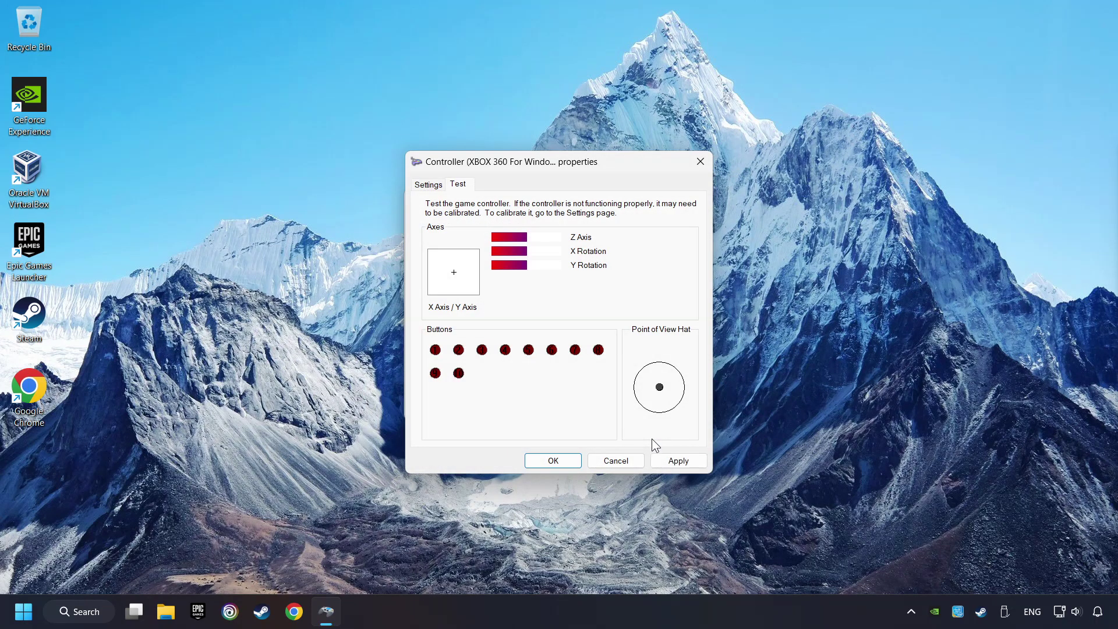
left_click(681, 463)
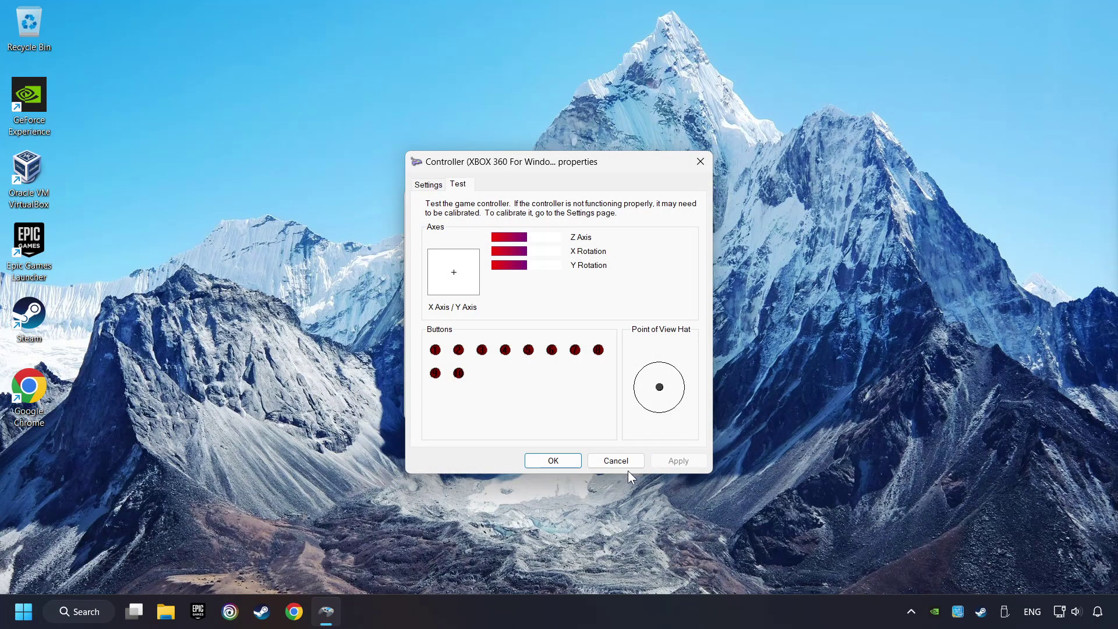
left_click(553, 461)
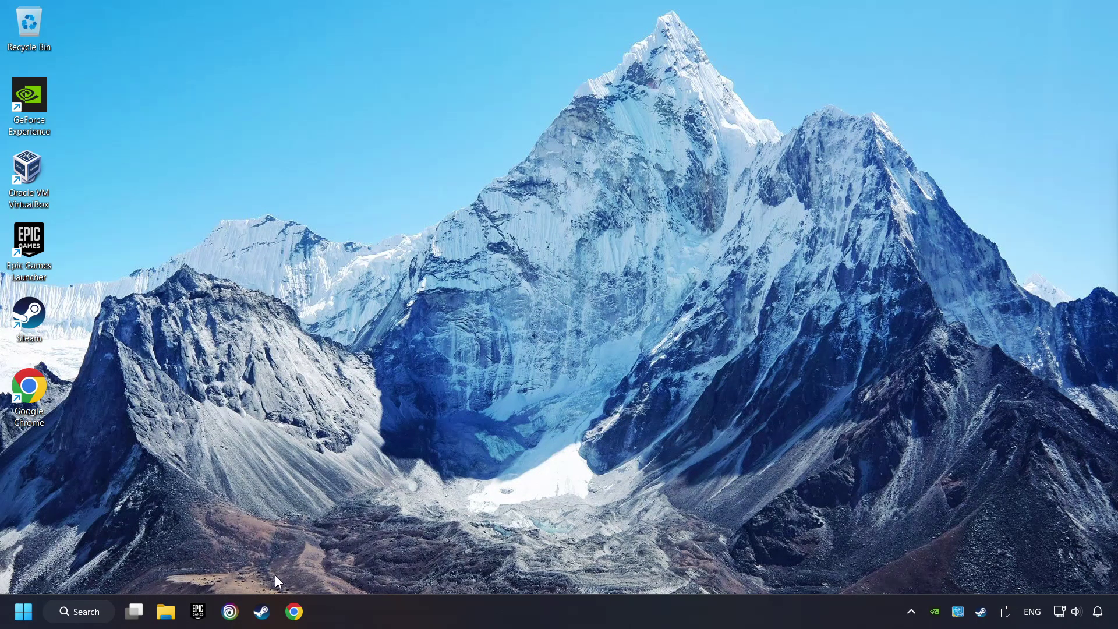
Step: Launch Steam and go to the Controller page of its Settings
left_click(261, 611)
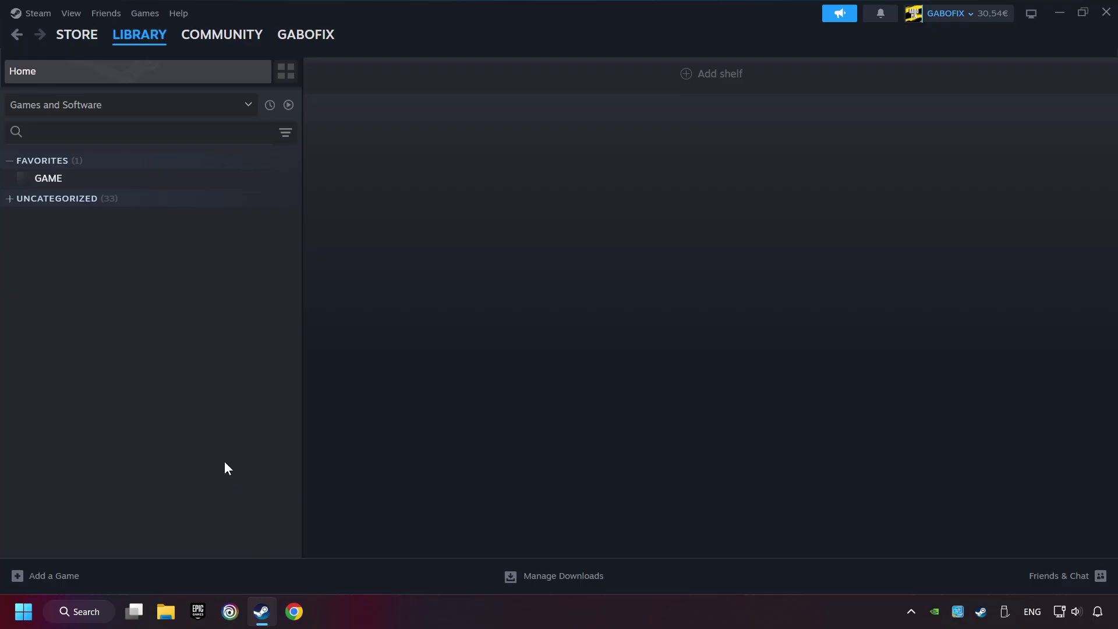
left_click(42, 14)
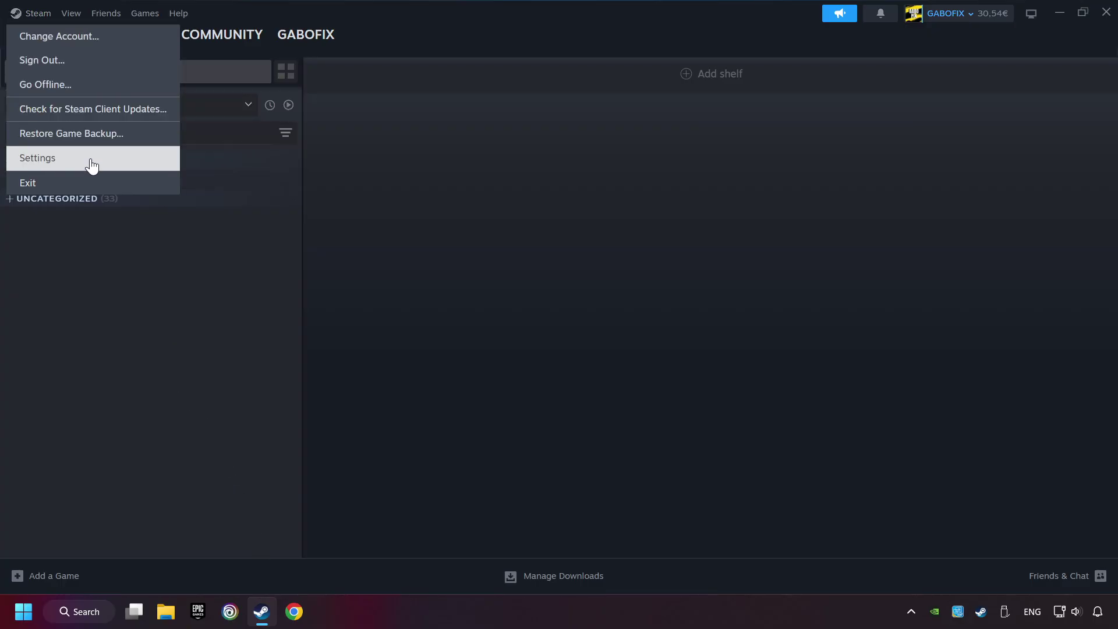
left_click(117, 163)
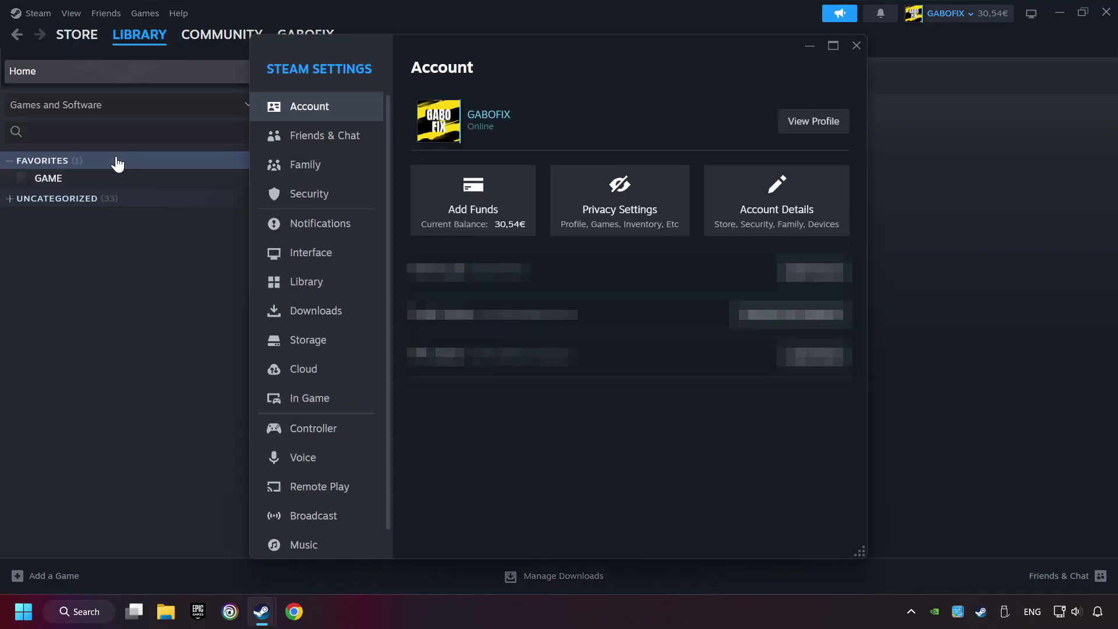
scroll(306, 303, "down", 1)
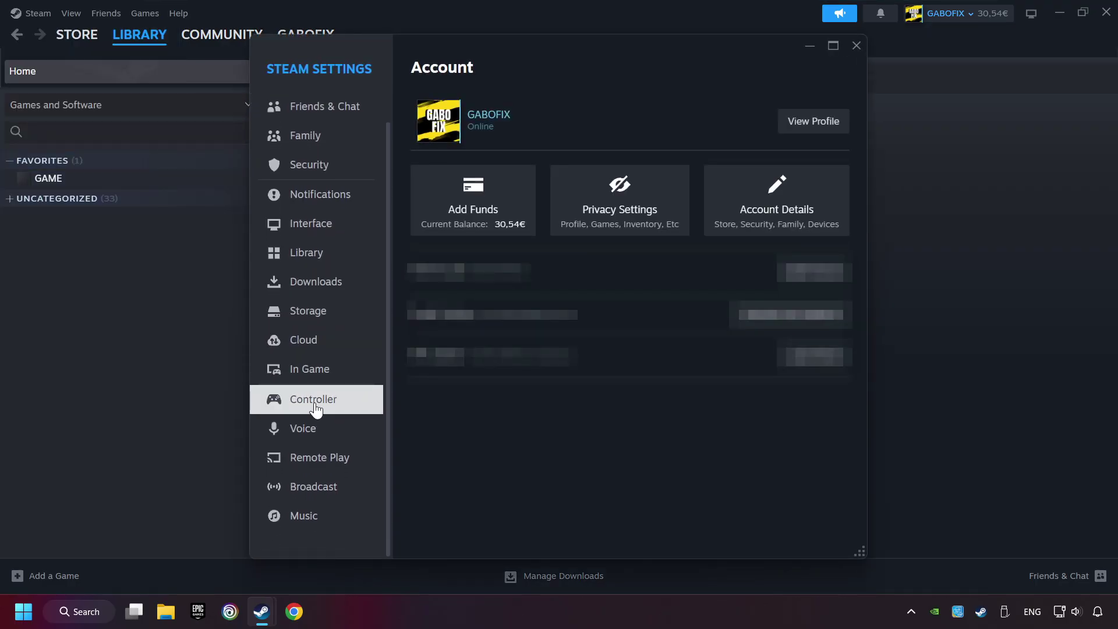
left_click(369, 405)
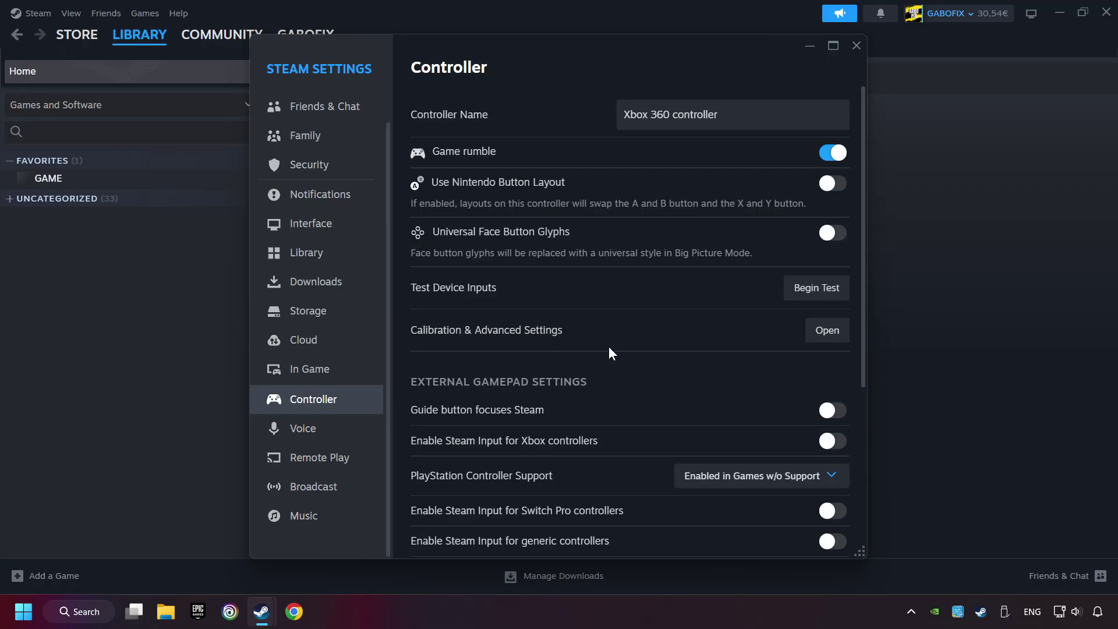
scroll(609, 348, "down", 3)
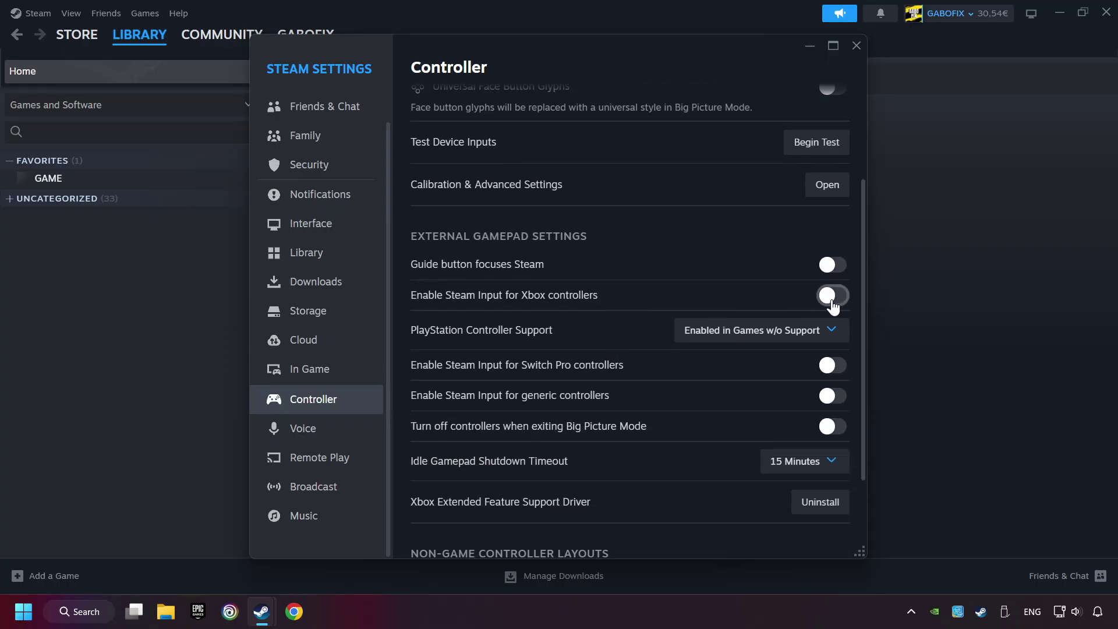
Step: Turn on Steam Input for Xbox, Switch Pro and generic controllers, leaving PlayStation unchanged
left_click(833, 298)
left_click(807, 330)
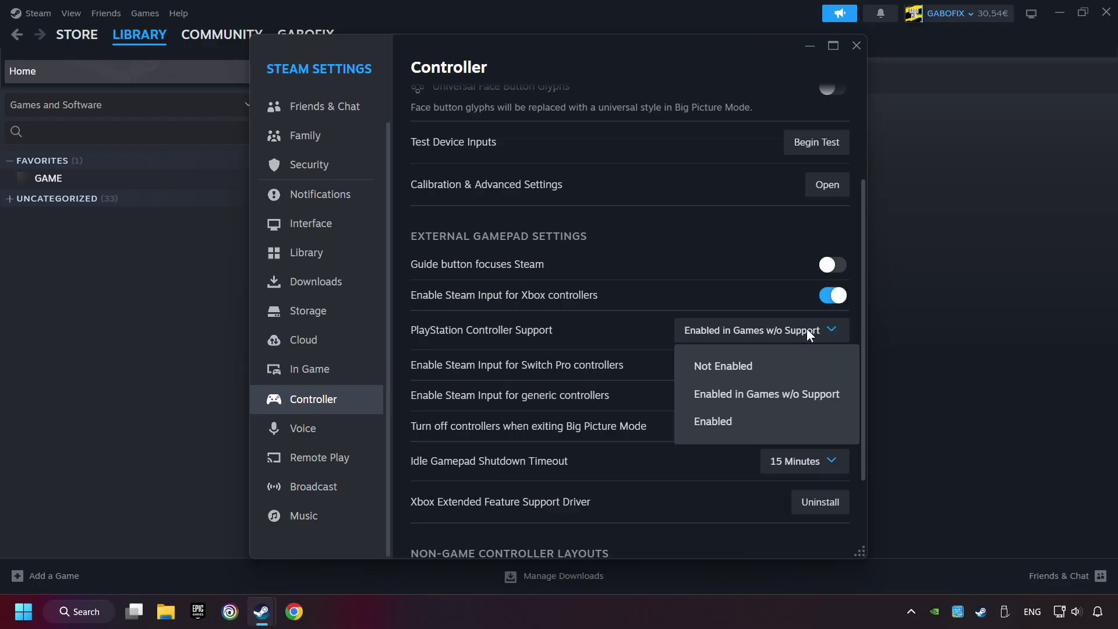
left_click(784, 390)
left_click(833, 365)
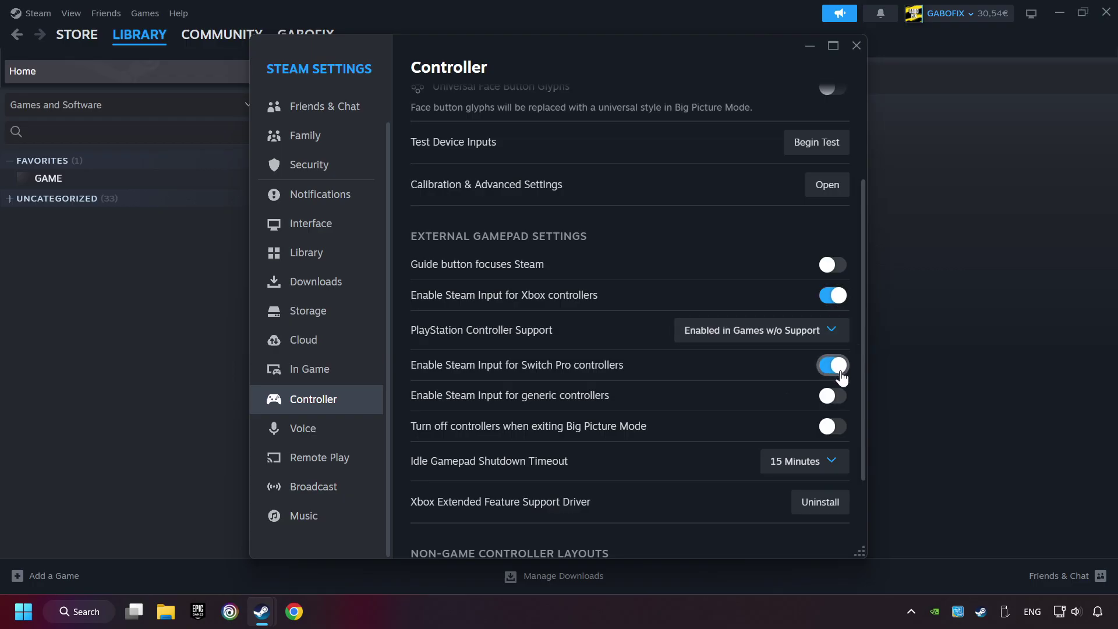
left_click(830, 396)
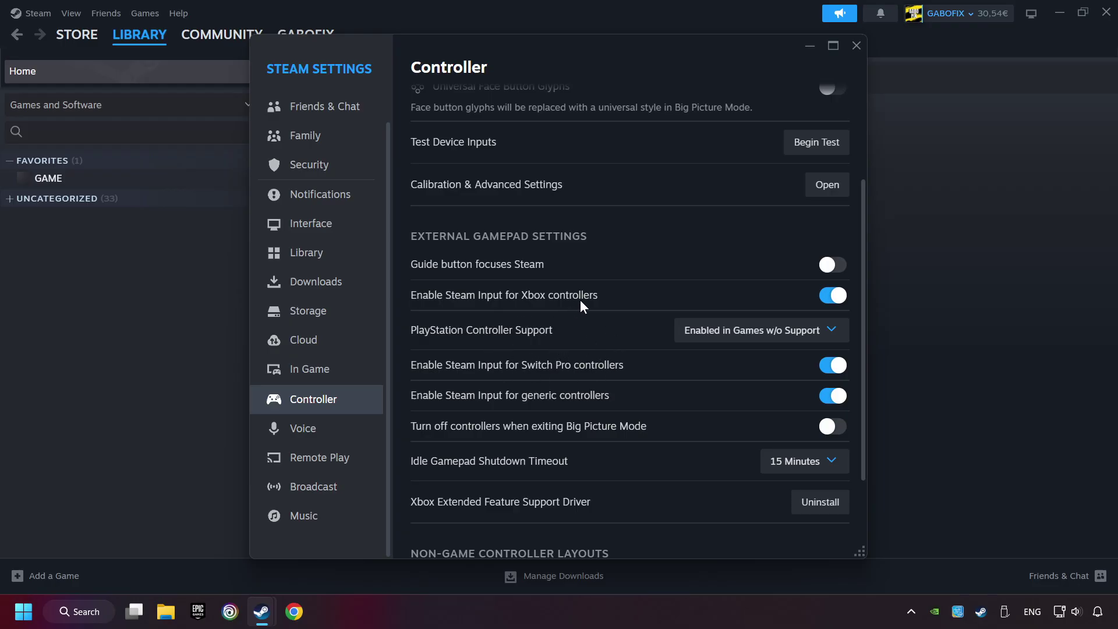
Step: Close Steam Settings, then open and cancel the Add a Non-Steam Game dialog
left_click(857, 46)
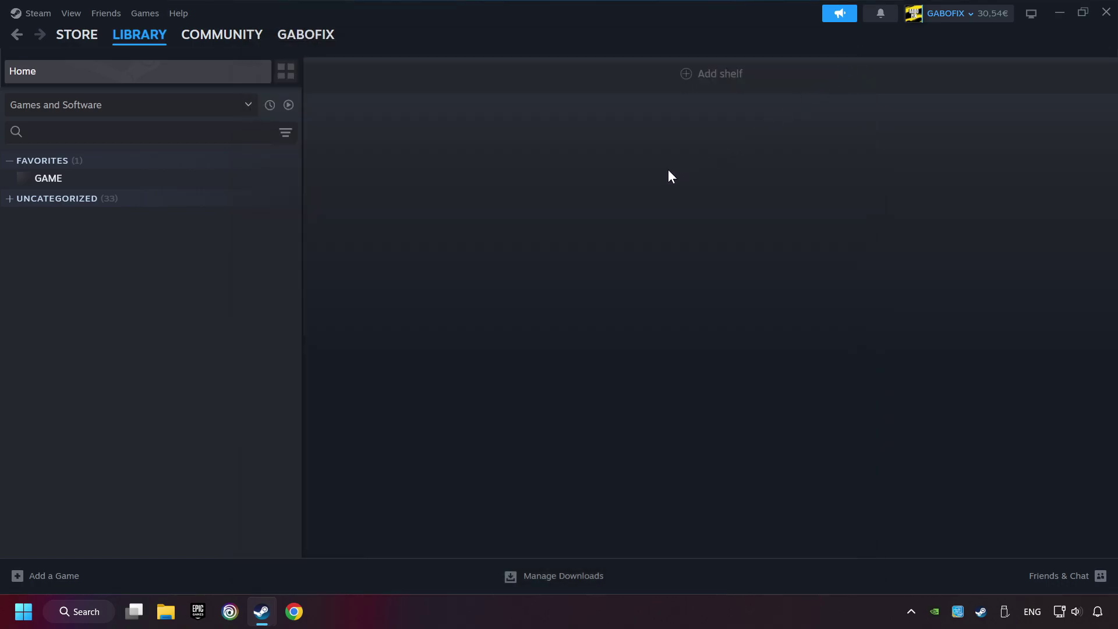
left_click(52, 578)
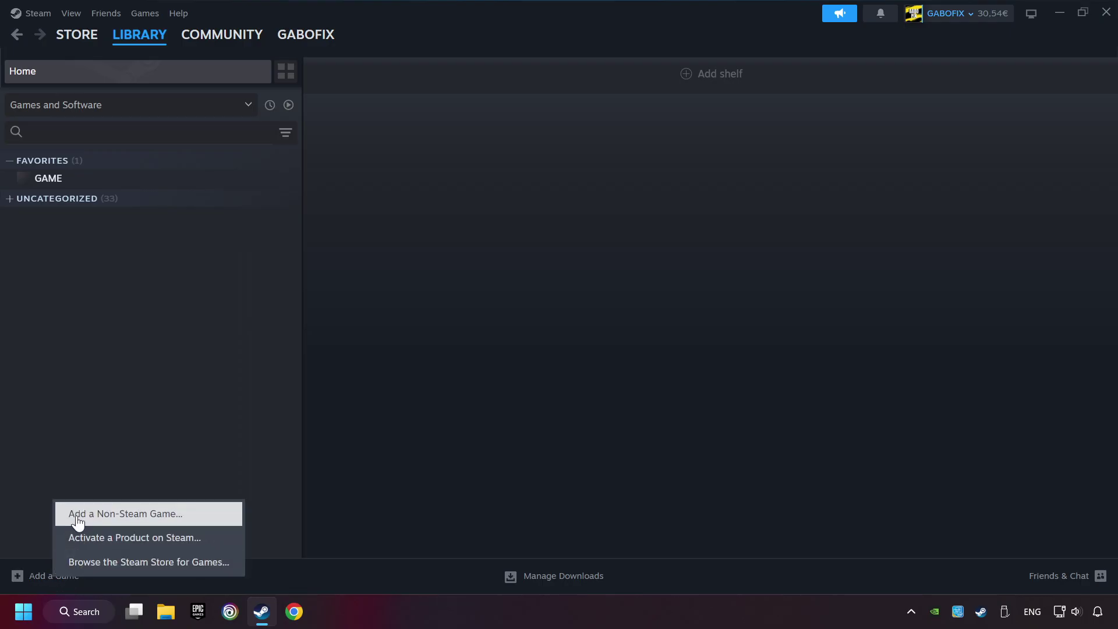
left_click(198, 515)
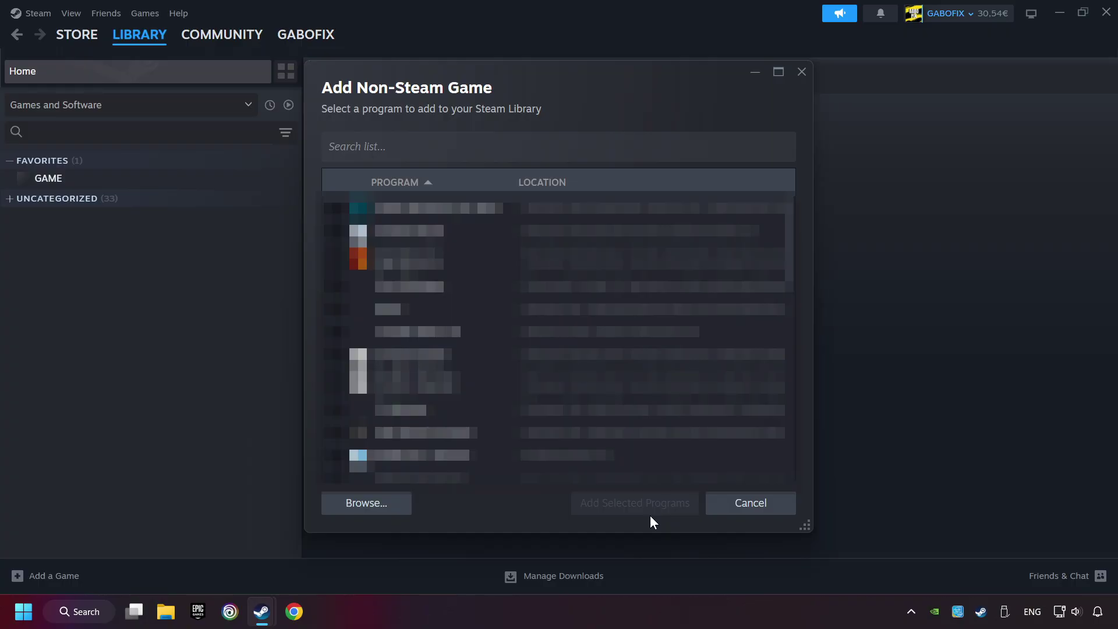
left_click(725, 513)
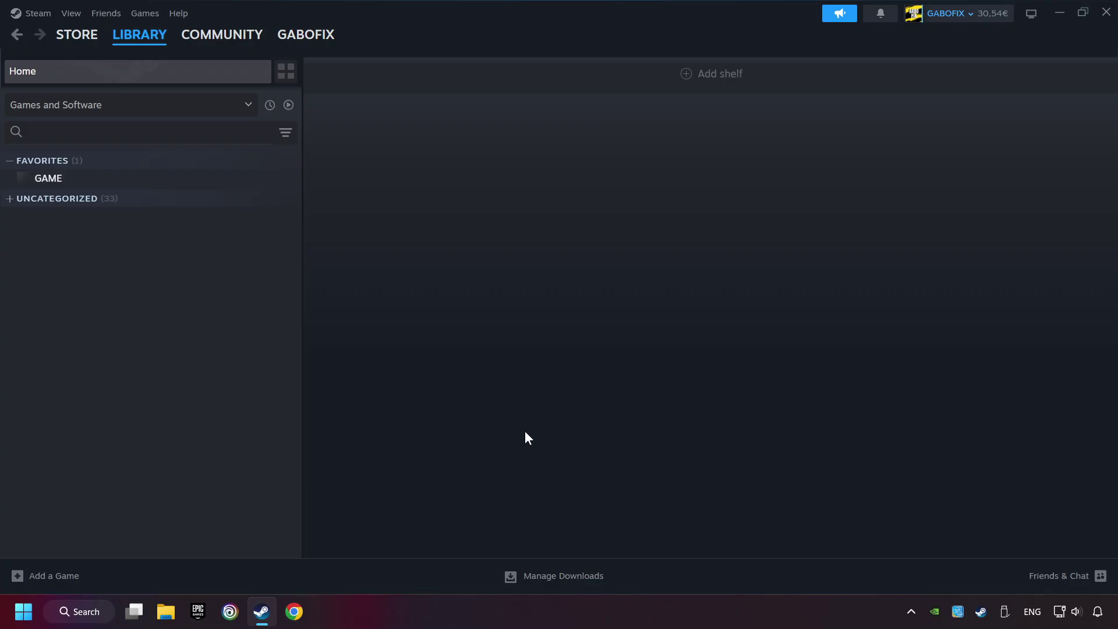
mouse_move(135, 47)
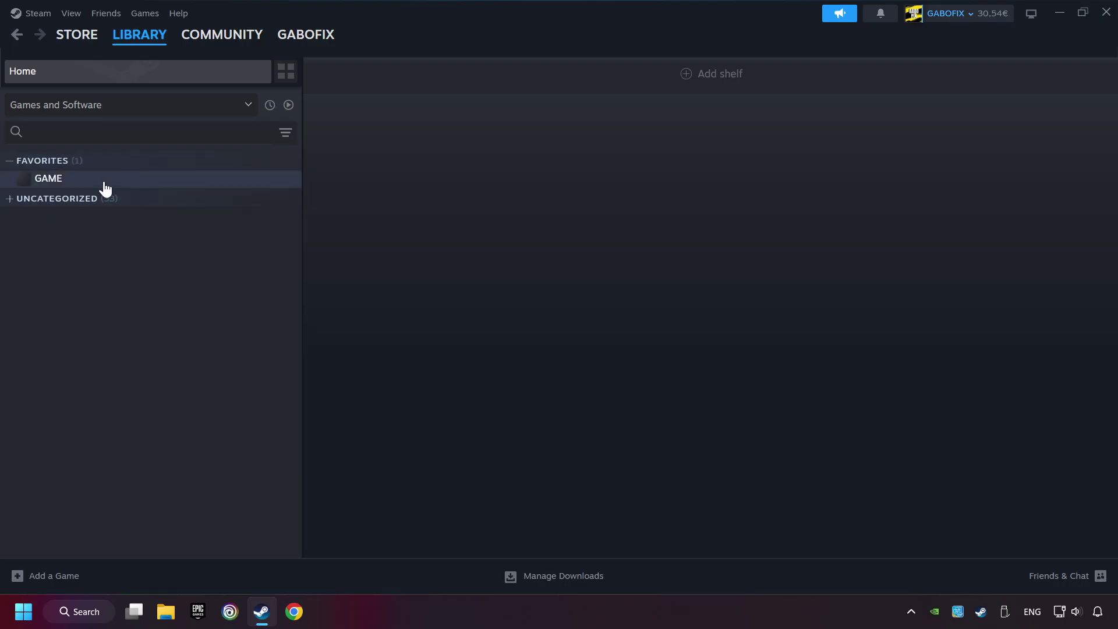
Step: Select GAME under Favorites in the library sidebar
left_click(128, 185)
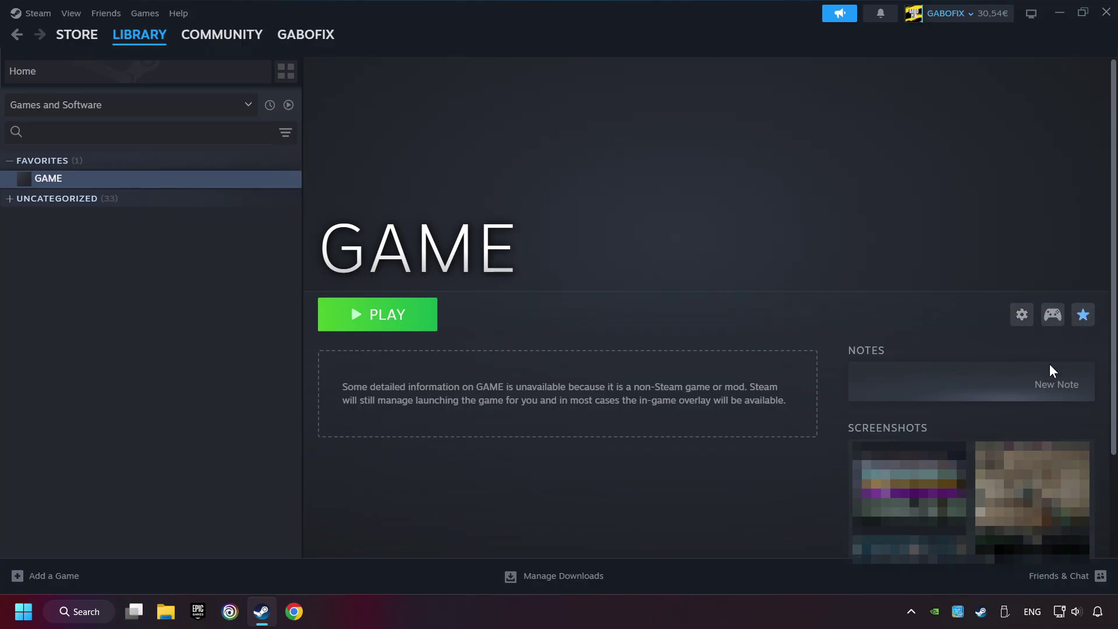
Step: Pick the Gamepad template from GAME's controller layouts to preview its button mappings
left_click(1052, 316)
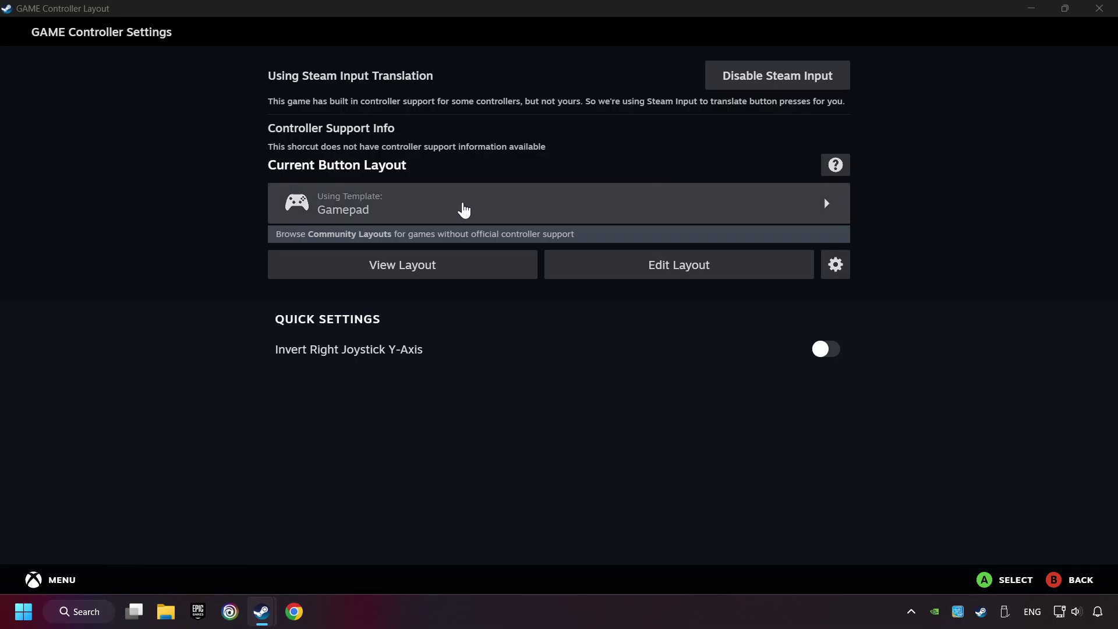
left_click(442, 213)
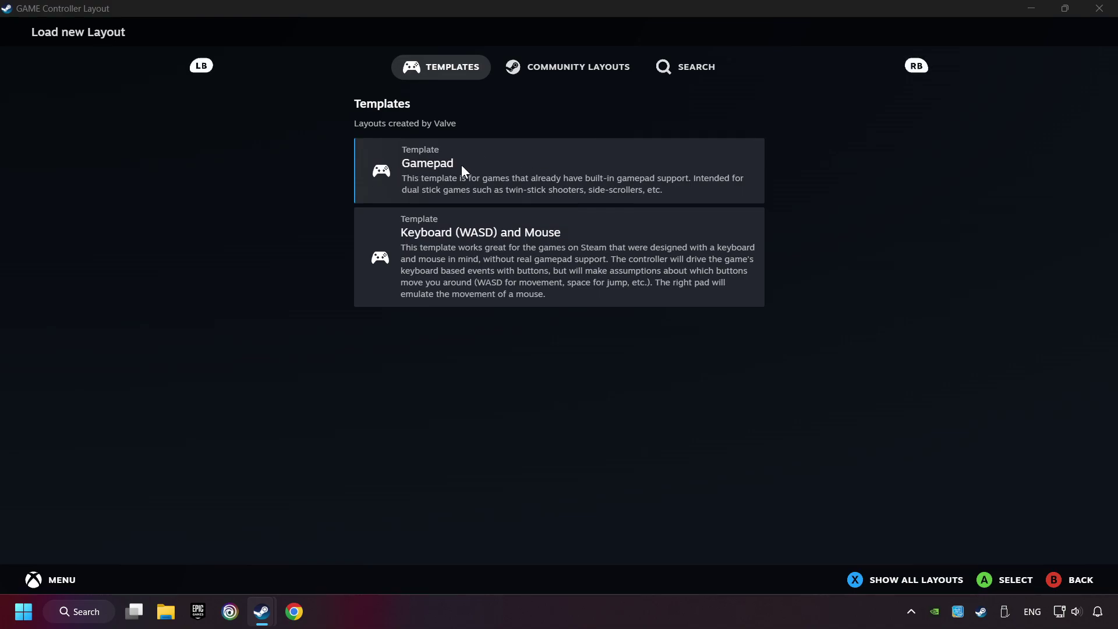
left_click(489, 168)
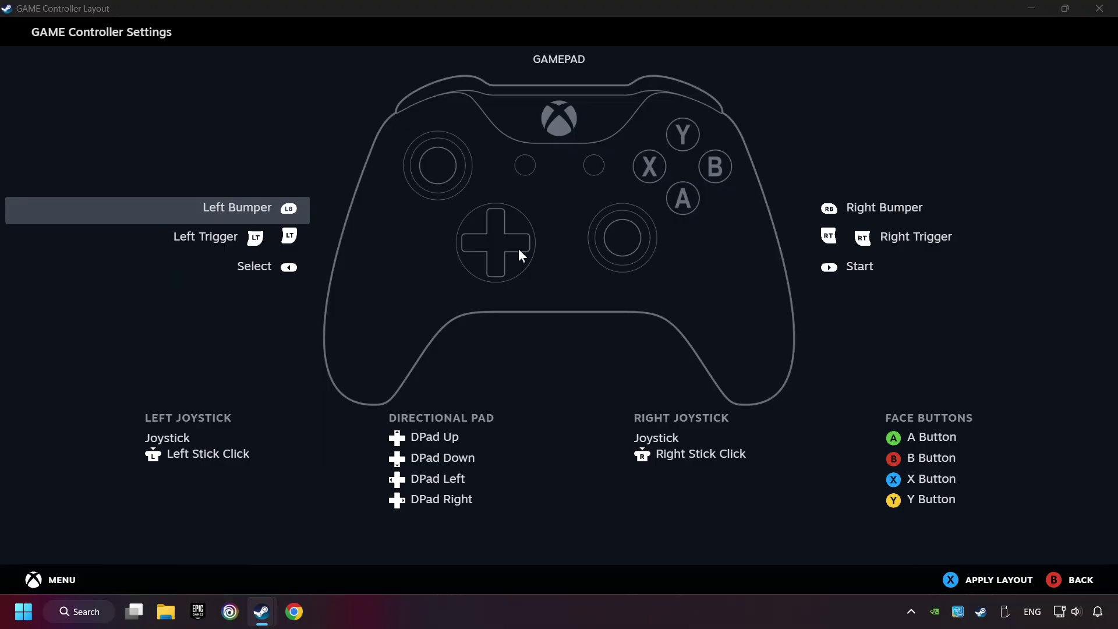
Step: Review the Gamepad layout's Buttons, DPad, Triggers and Joysticks settings
left_click(871, 207)
scroll(637, 230, "down", 1)
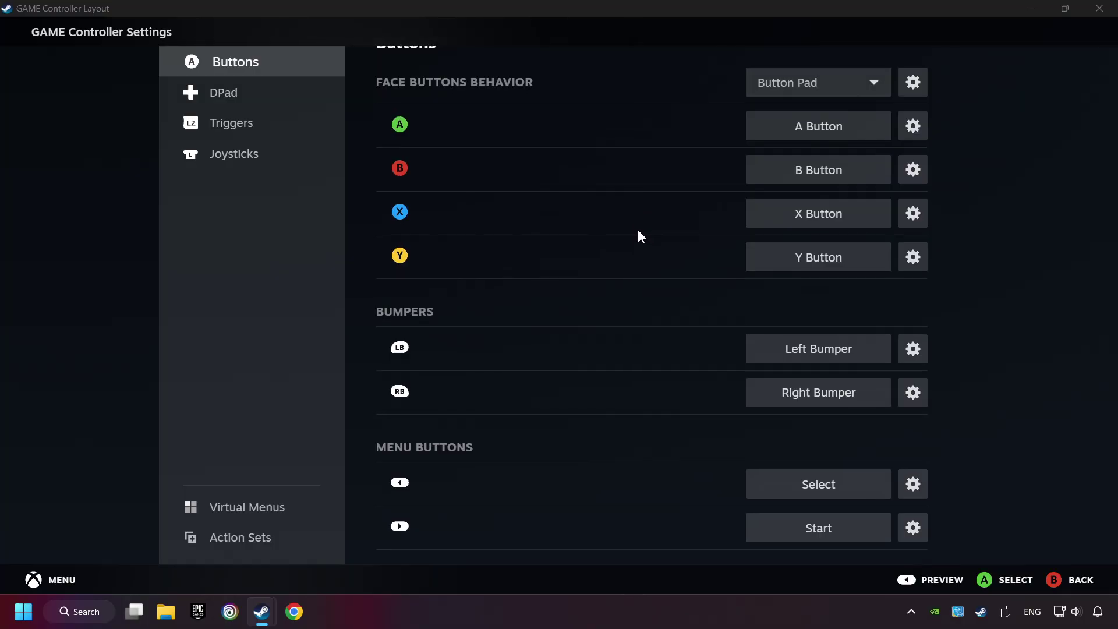
scroll(638, 230, "up", 1)
left_click(223, 98)
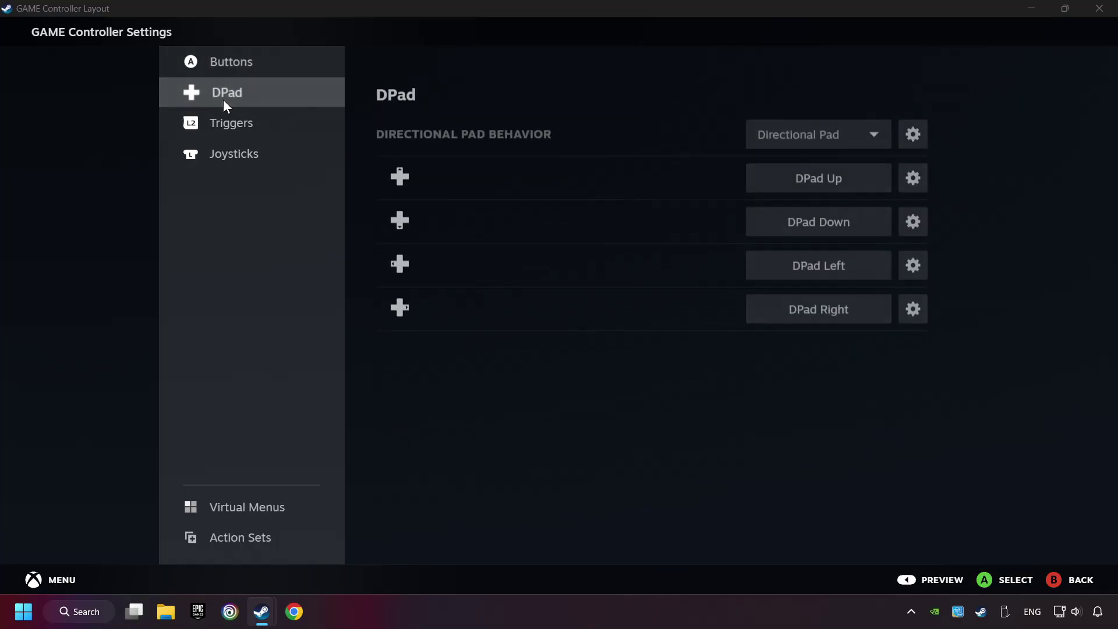
left_click(251, 123)
left_click(256, 153)
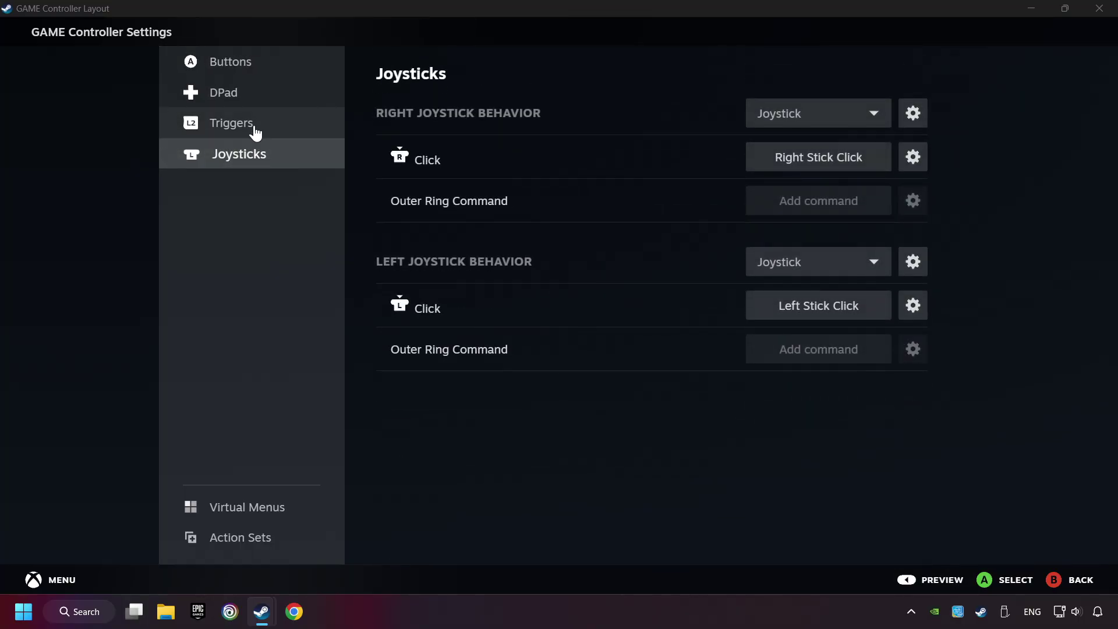
left_click(295, 68)
scroll(596, 312, "down", 1)
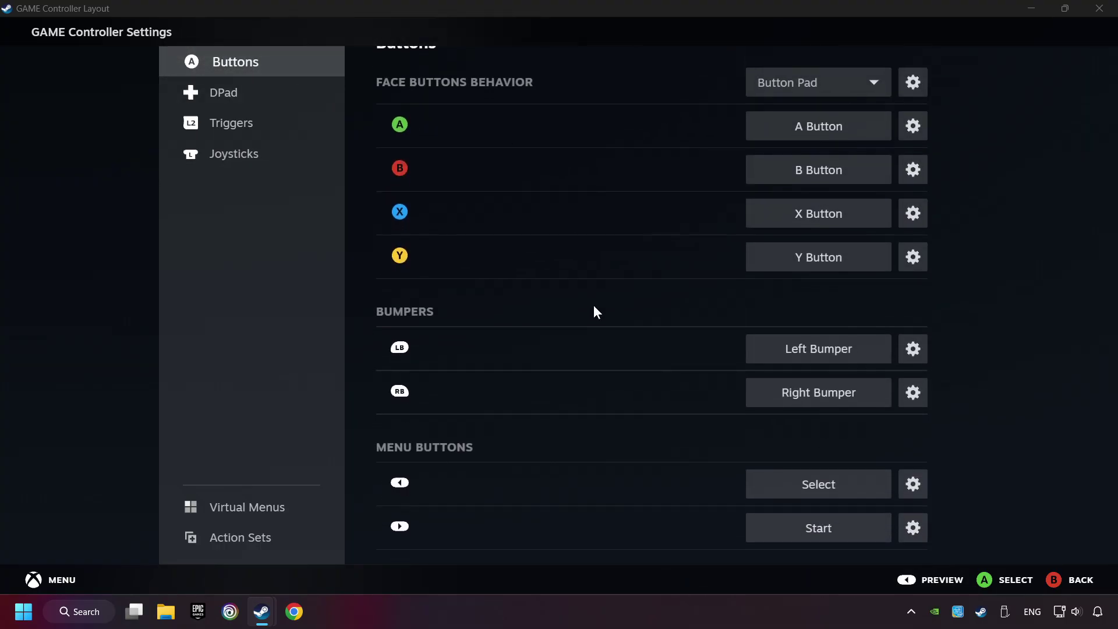
Step: Preview the whole Gamepad layout and apply it to GAME
left_click(932, 580)
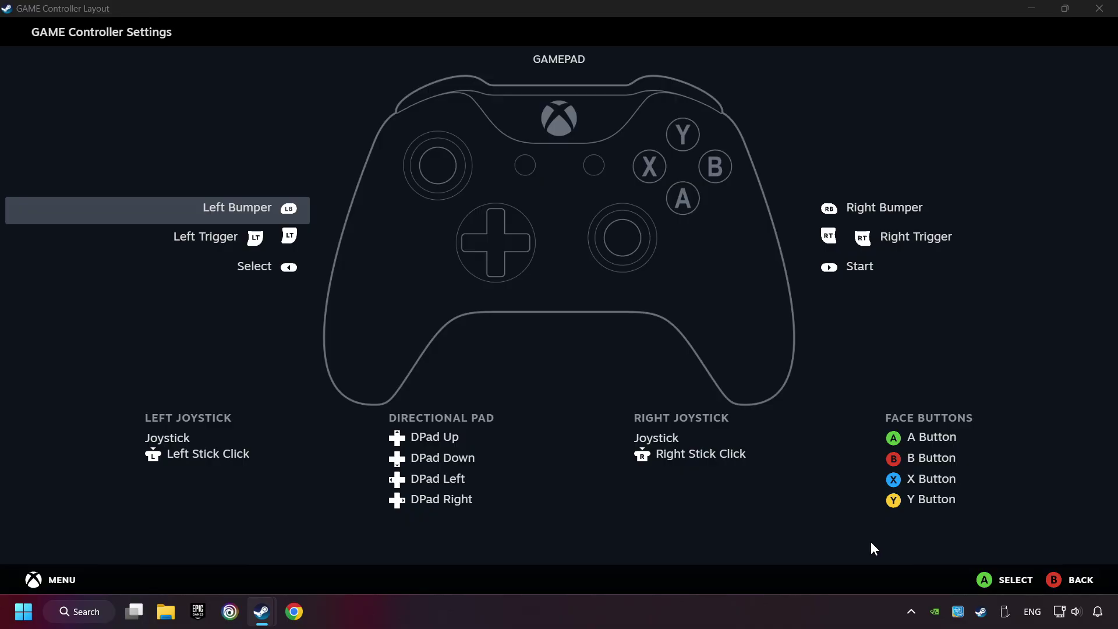
left_click(1077, 579)
left_click(930, 580)
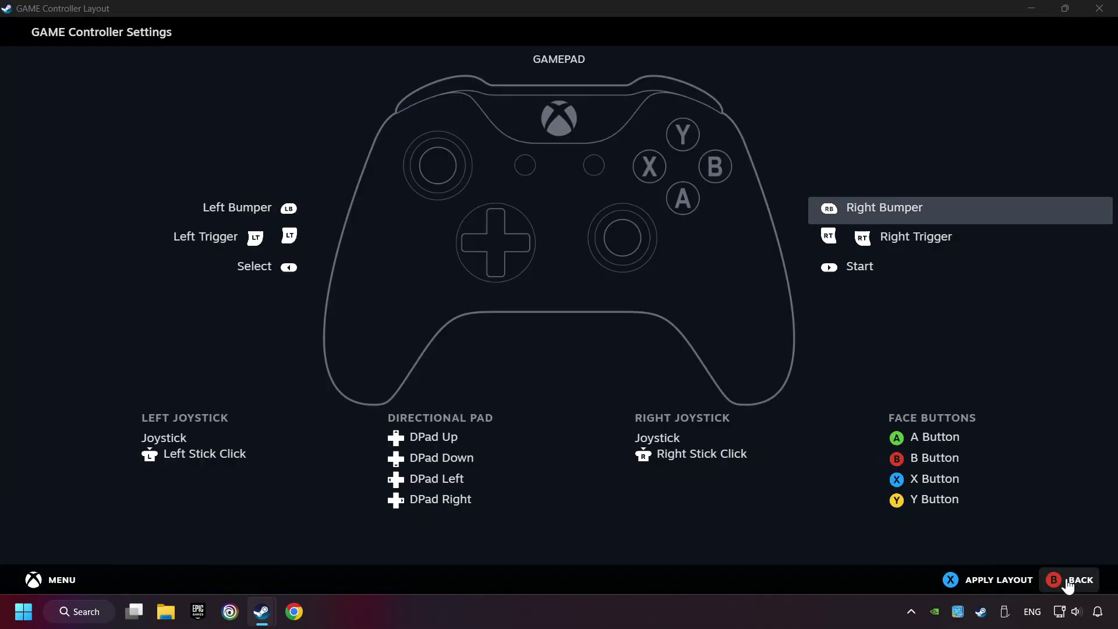
left_click(981, 583)
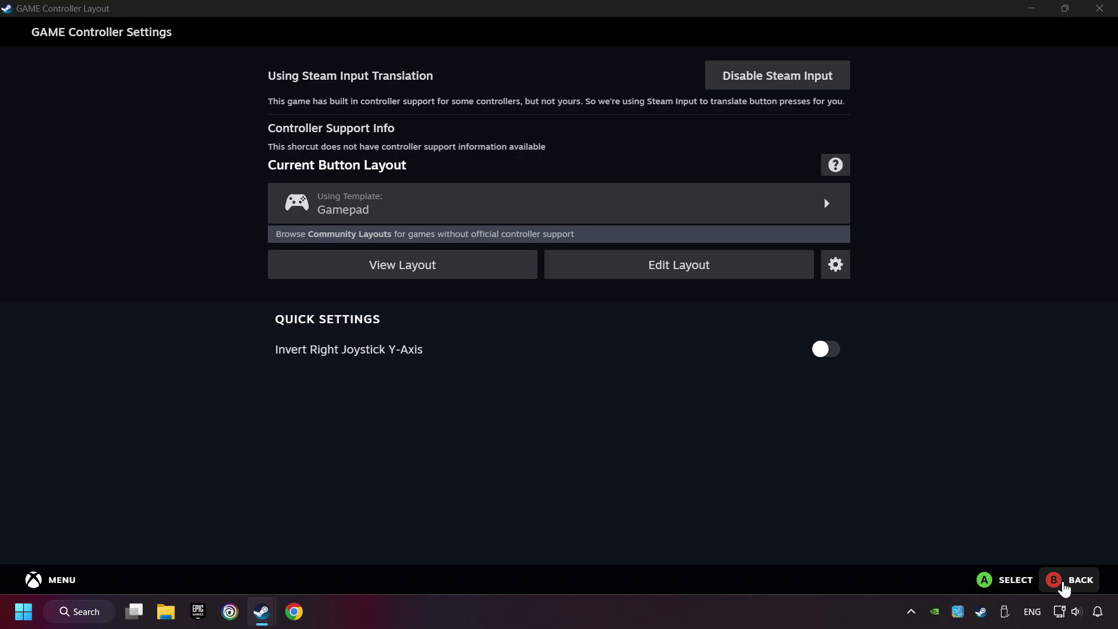
Step: Go Back from the controller settings to GAME's library page, keeping the Gamepad template
left_click(1055, 582)
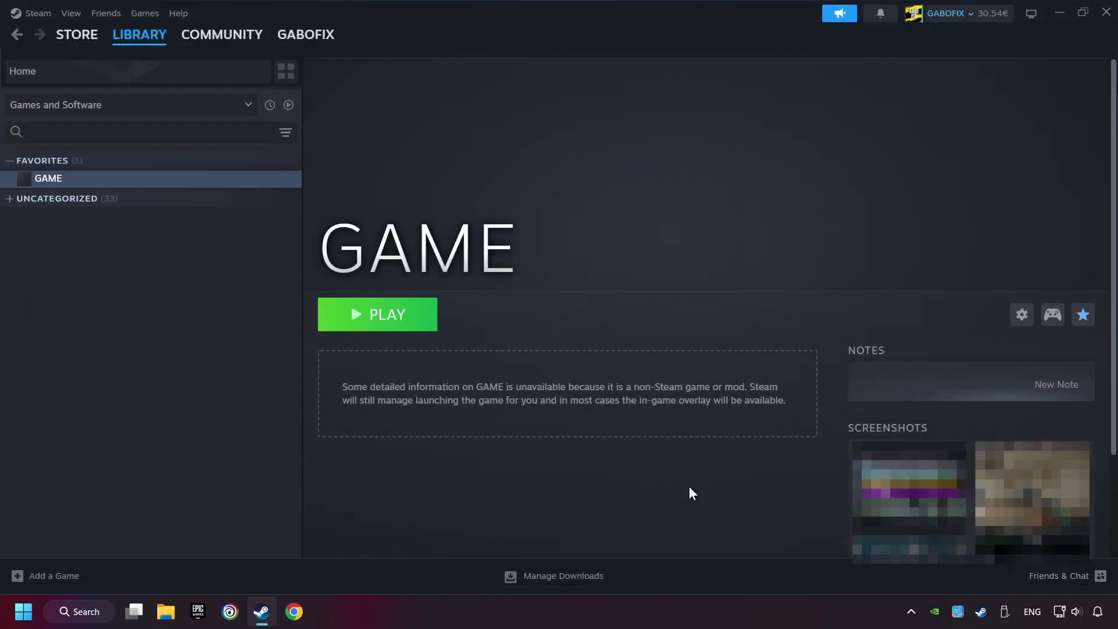